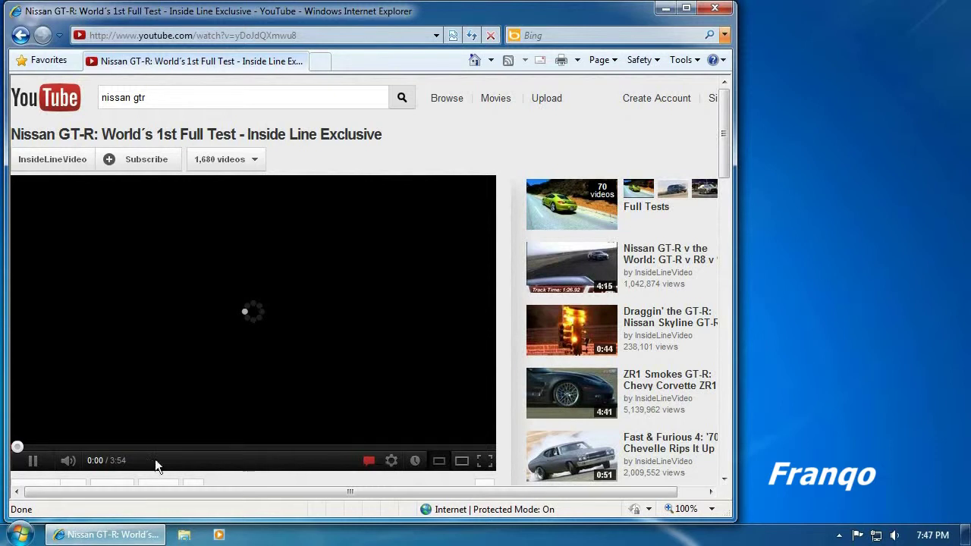
# - Pause the Nissan GT-R full test video and look further down its page
pyautogui.click(33, 461)
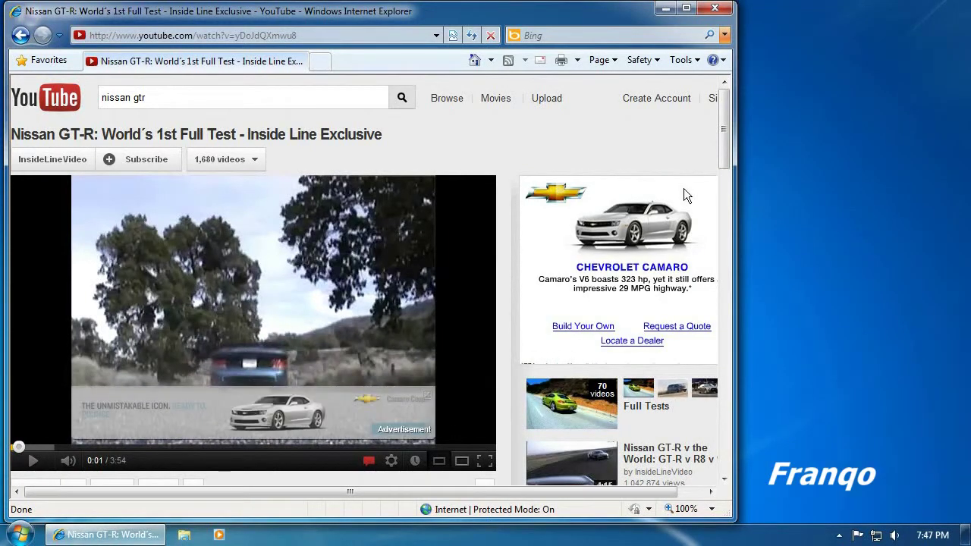
pyautogui.moveTo(726, 150); pyautogui.dragTo(717, 219)
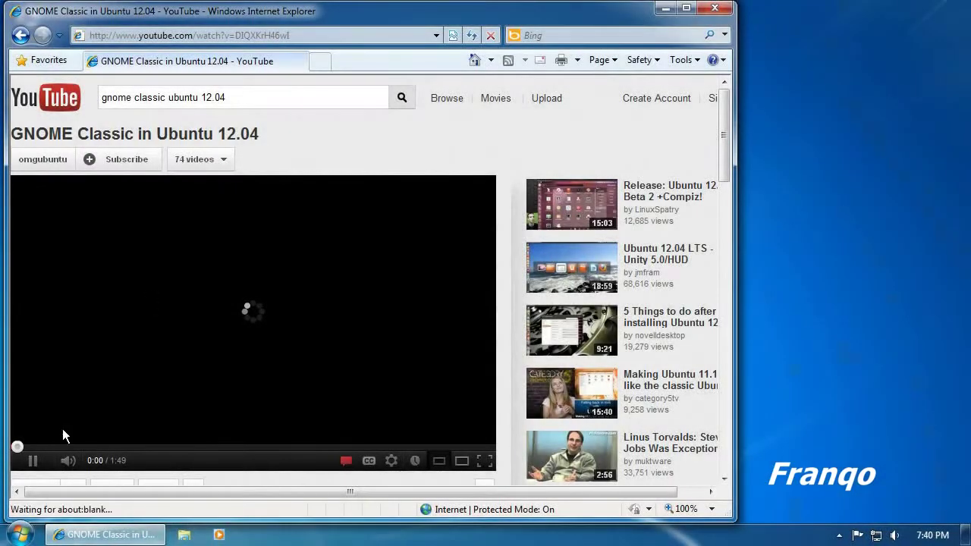
# - Pause the GNOME Classic in Ubuntu 12.04 video and look through the content below it
pyautogui.click(30, 462)
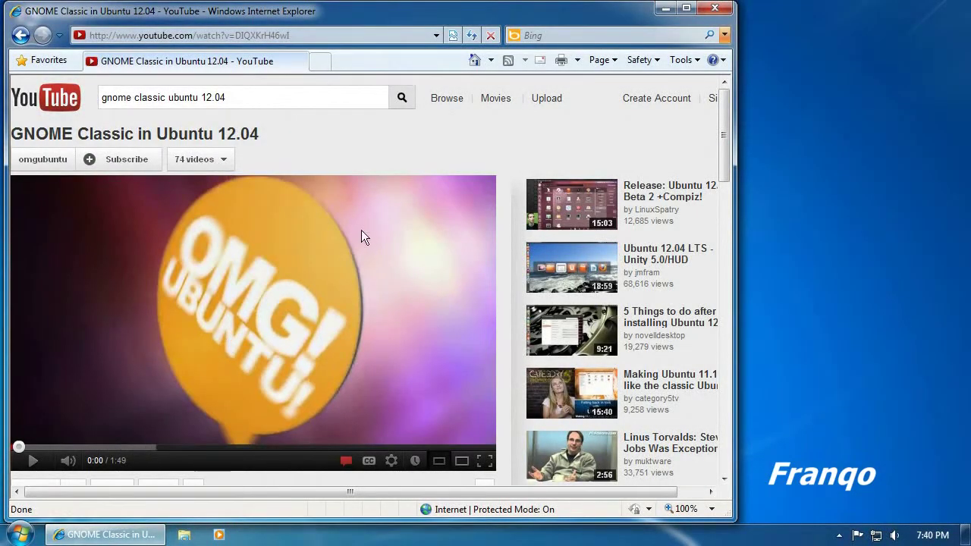
pyautogui.moveTo(723, 145); pyautogui.dragTo(716, 230)
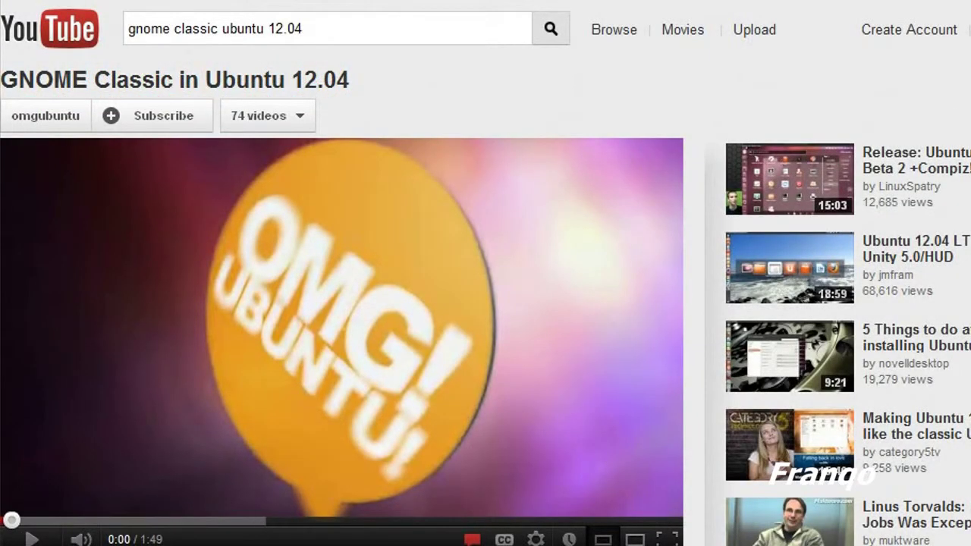
pyautogui.scroll(-2, 665, 159)
pyautogui.scroll(-5, 341, 273)
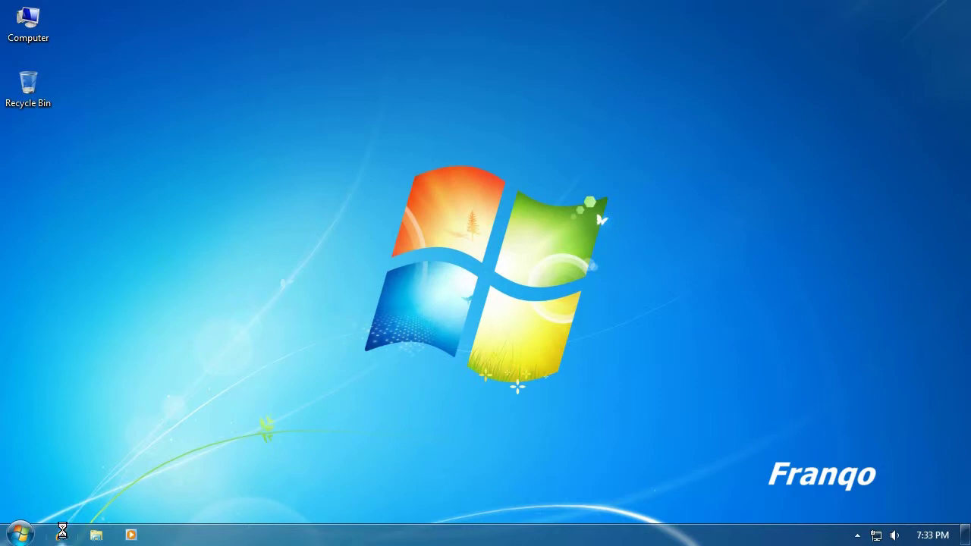
# - Launch Internet Explorer and go to the intranet site test.home.local
pyautogui.click(62, 534)
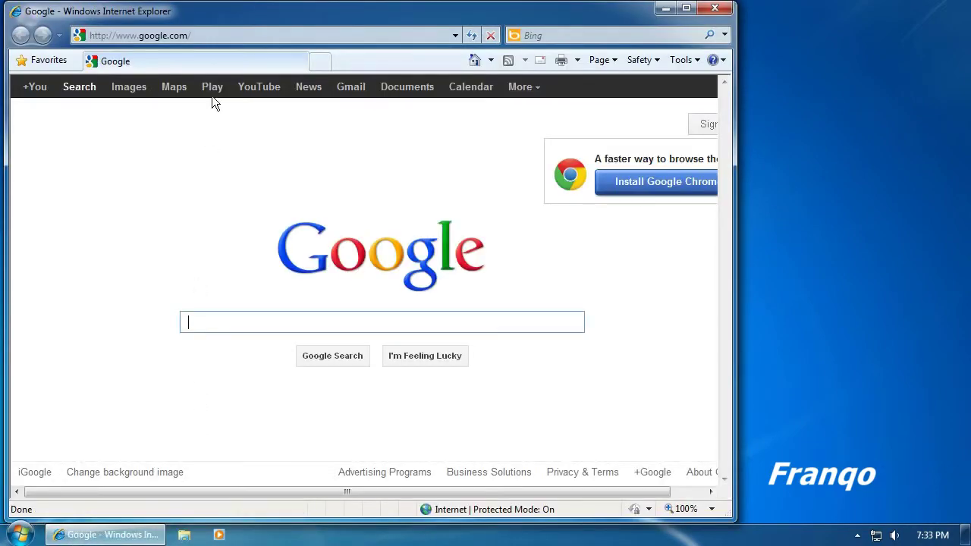
pyautogui.click(213, 34)
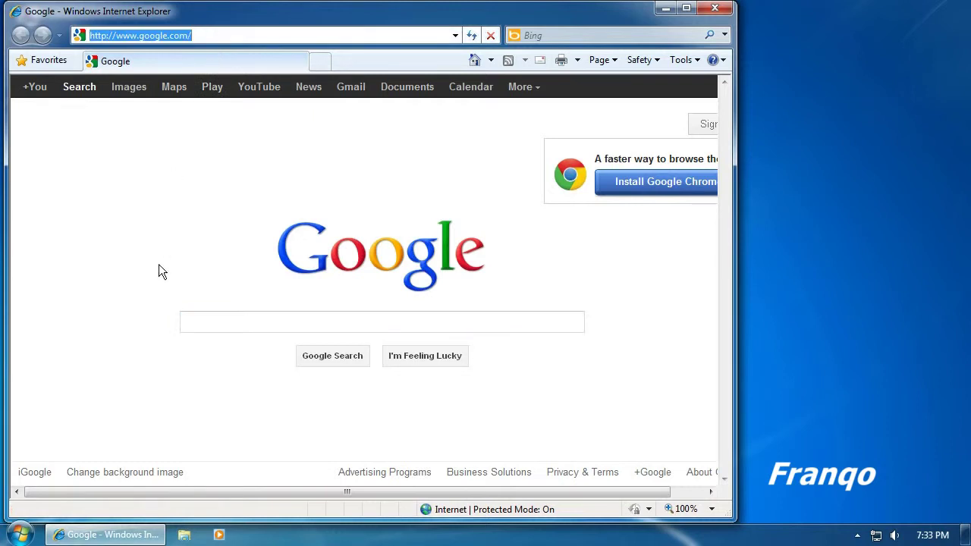
pyautogui.write('tes')
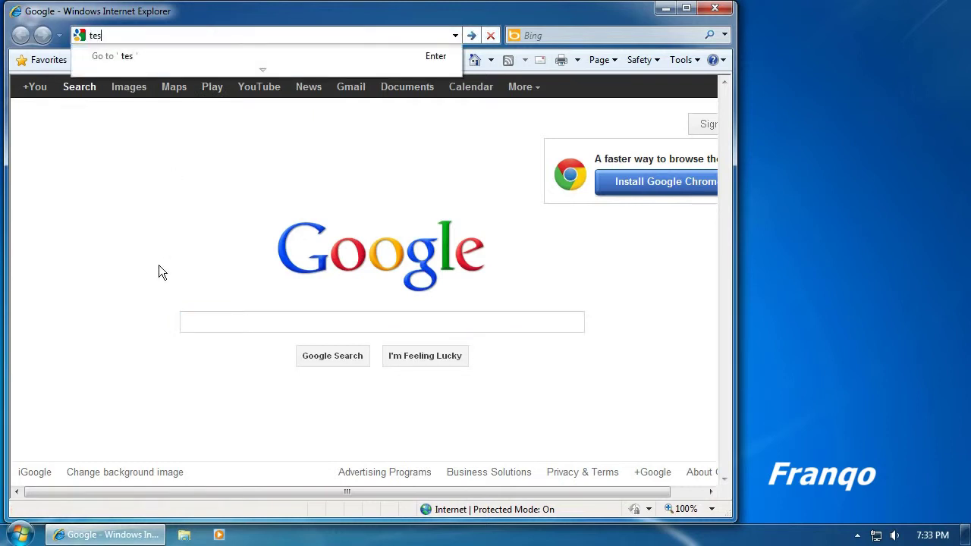
pyautogui.write('t.home.local')
pyautogui.press('Return')
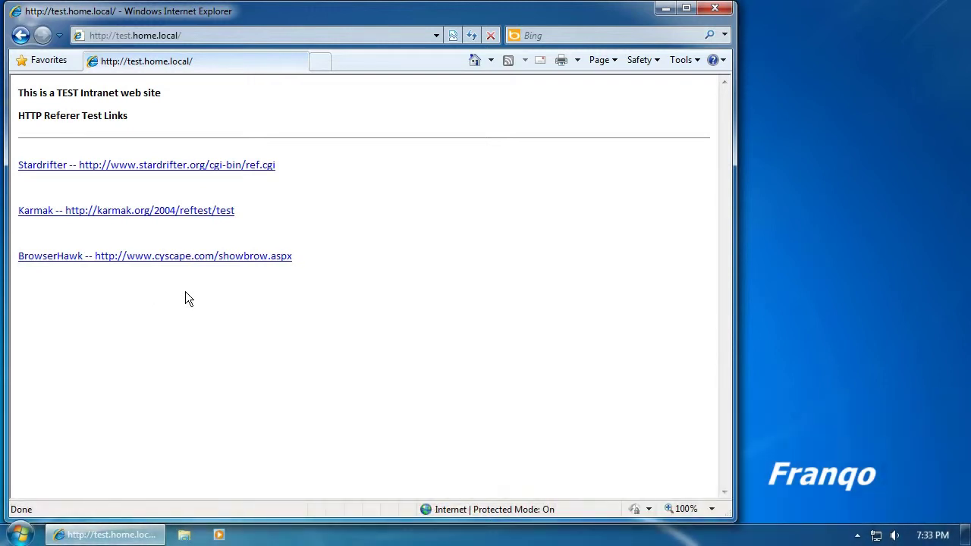
# - Set the temporary internet files option to check for newer versions of stored pages every time a webpage is visited
pyautogui.click(682, 66)
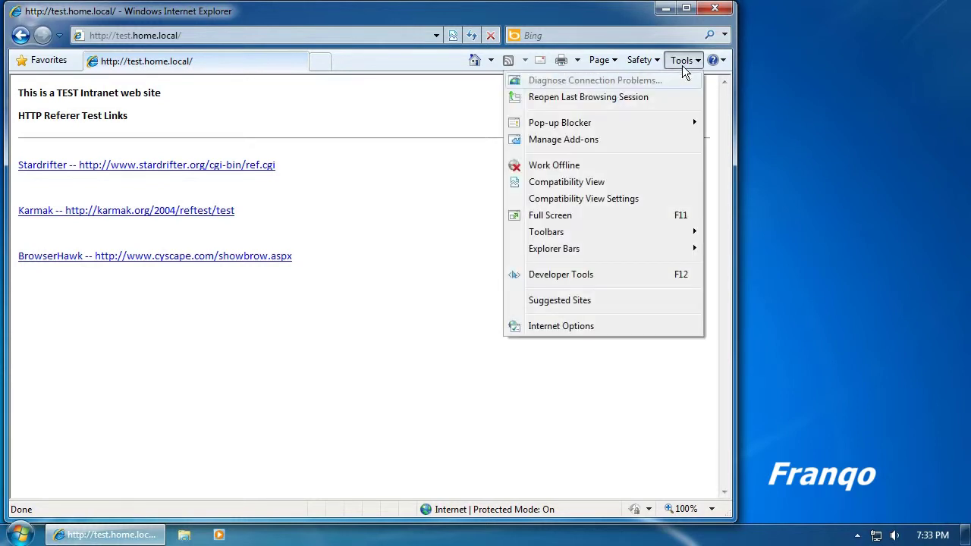
pyautogui.click(624, 325)
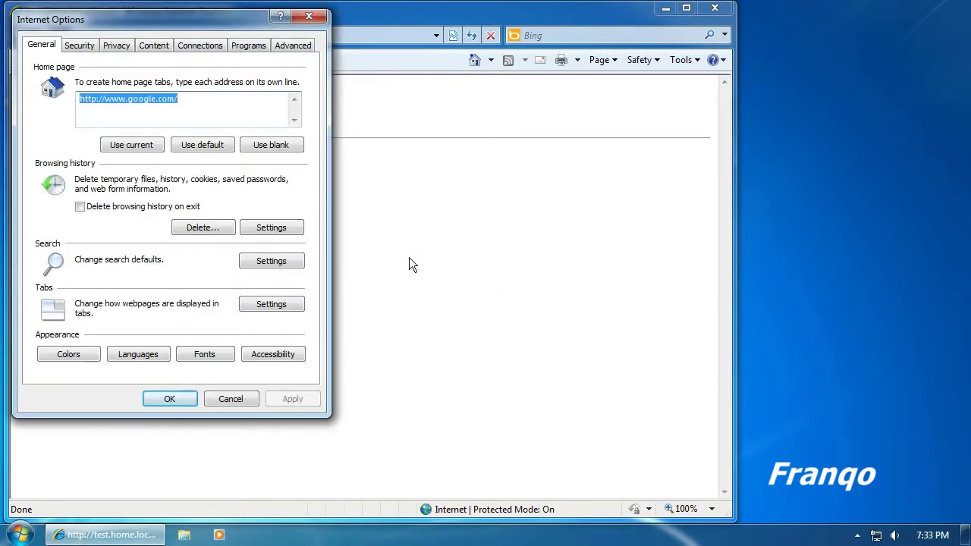
pyautogui.click(281, 229)
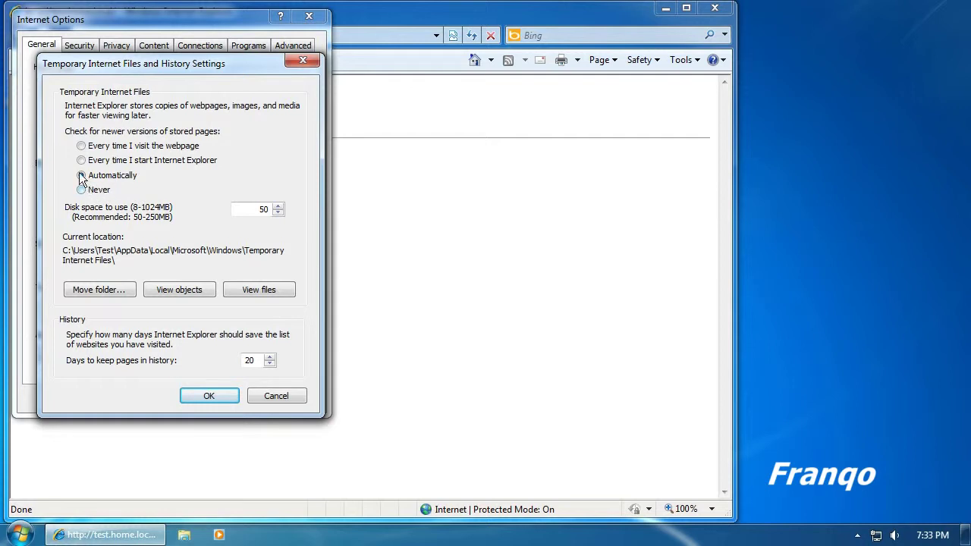
pyautogui.click(80, 147)
pyautogui.click(194, 393)
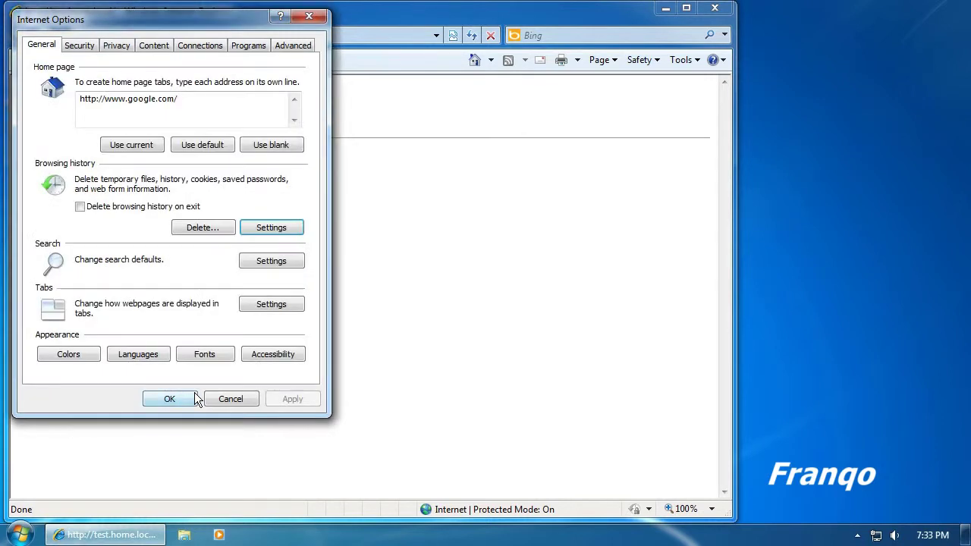
pyautogui.click(169, 400)
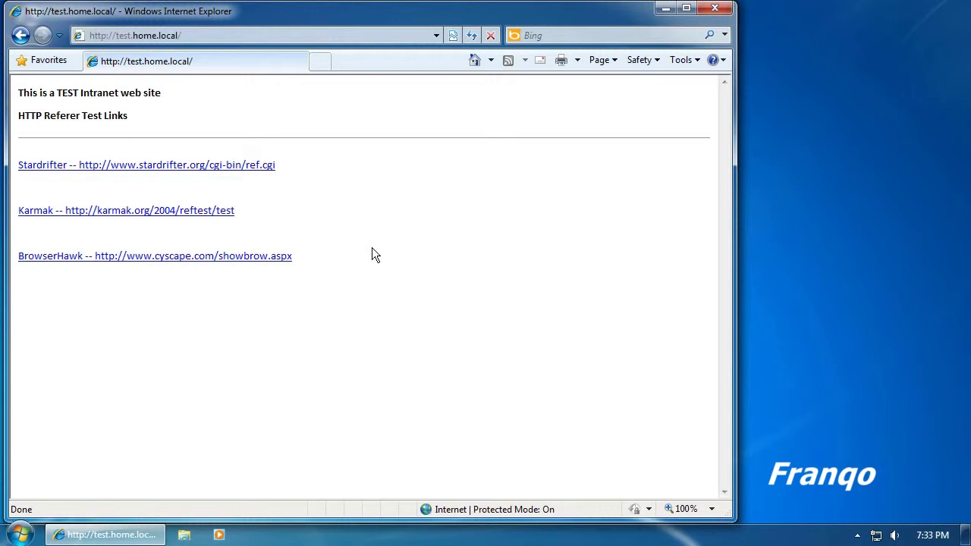
# - Follow the Stardrifter, Karmak and BrowserHawk links from the test page one after another to check the HTTP referer each site reports
pyautogui.click(249, 166)
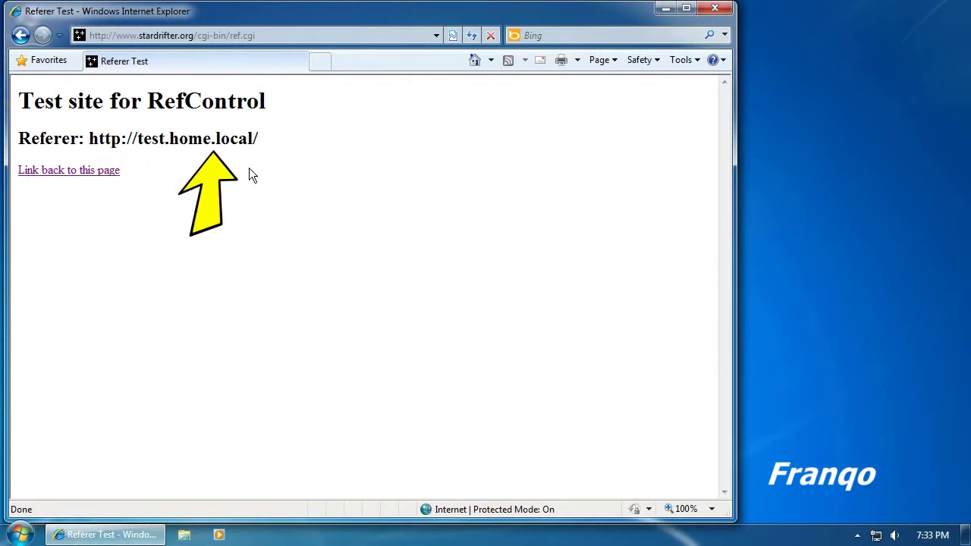
pyautogui.click(20, 35)
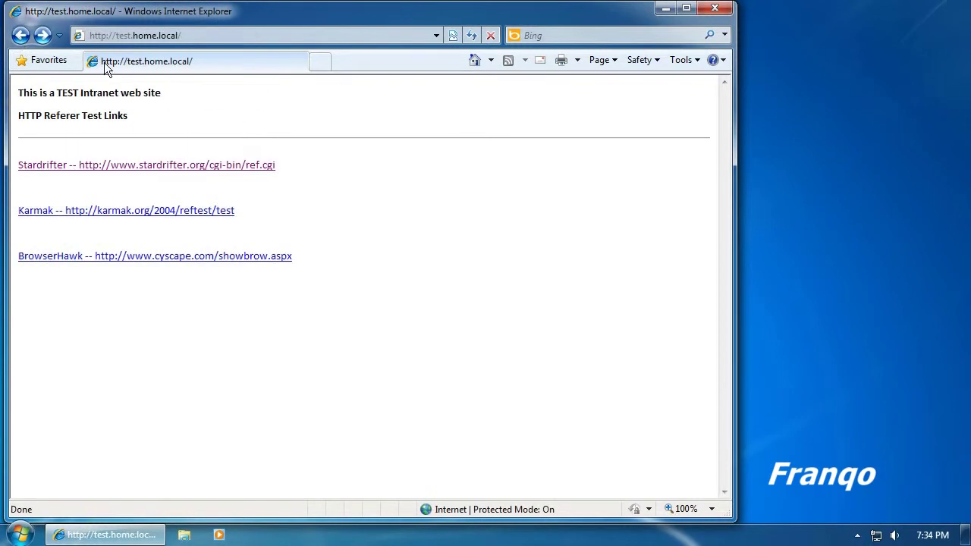
pyautogui.click(200, 214)
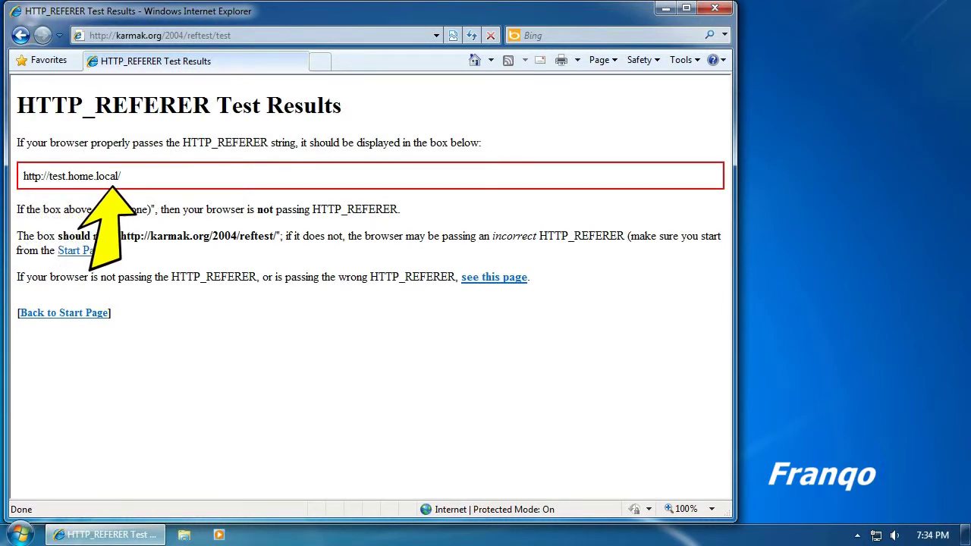
pyautogui.click(21, 35)
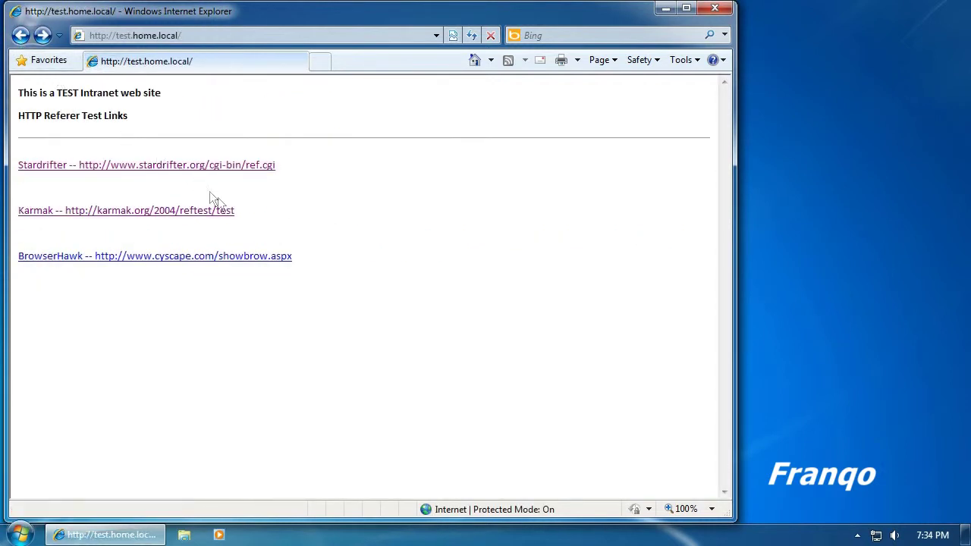
pyautogui.click(243, 258)
pyautogui.moveTo(284, 161); pyautogui.dragTo(117, 162)
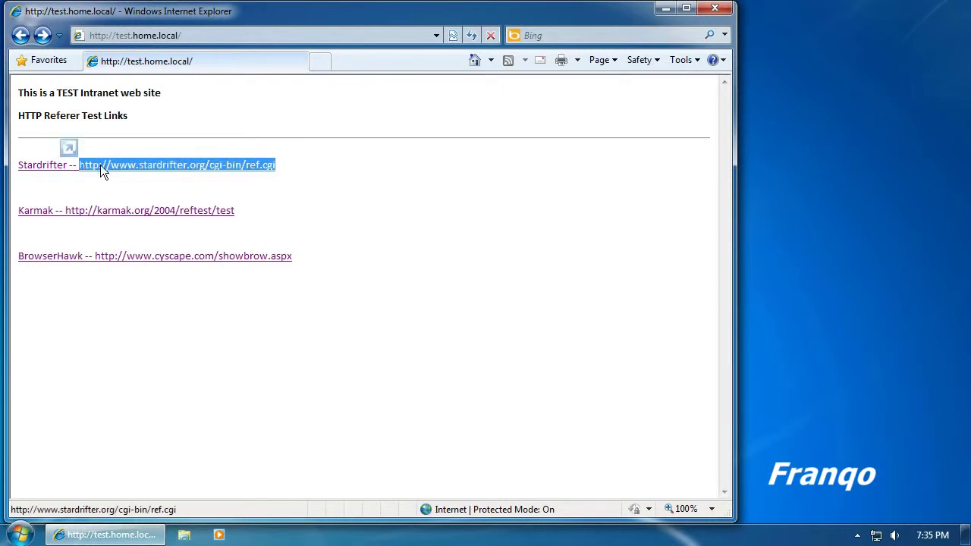
pyautogui.rightClick(182, 166)
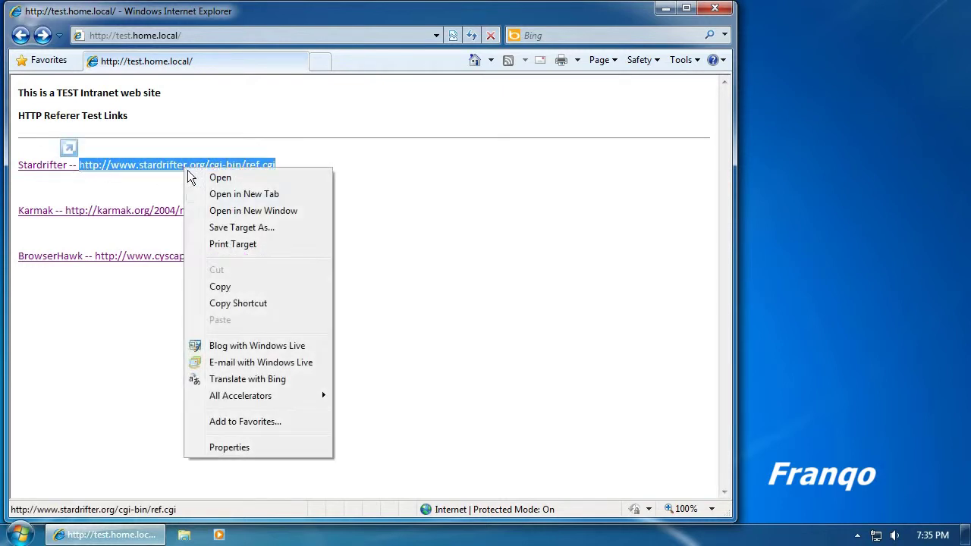
pyautogui.click(253, 286)
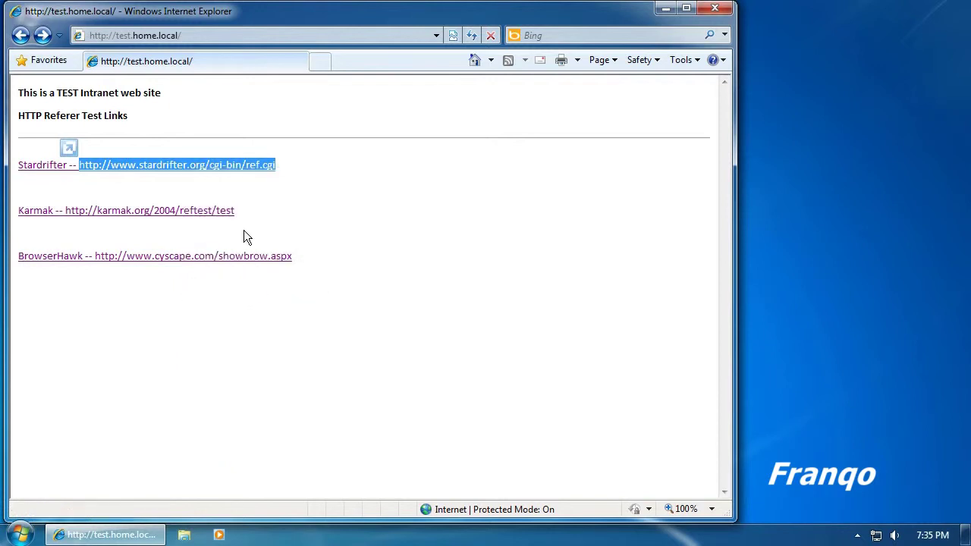
pyautogui.click(205, 35)
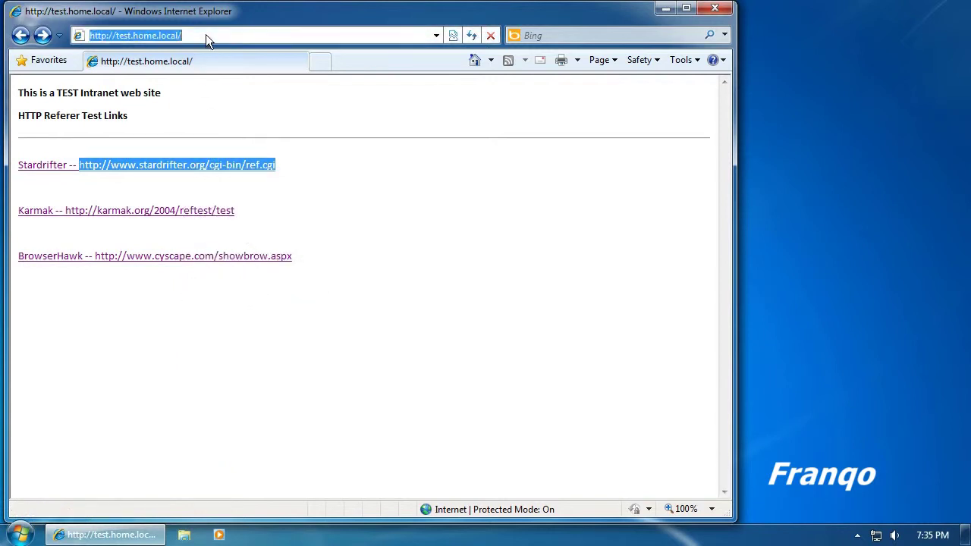
pyautogui.rightClick(206, 35)
pyautogui.click(257, 102)
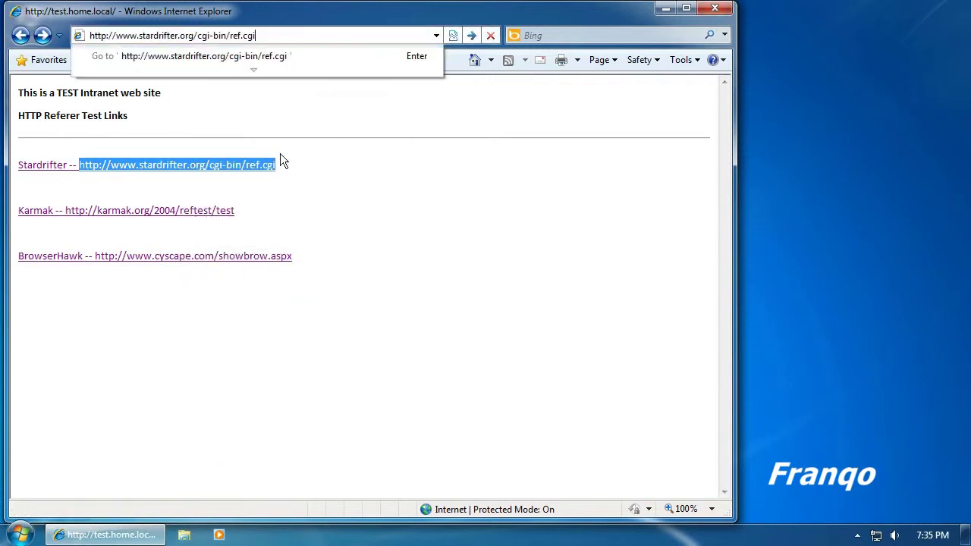
pyautogui.press('Return')
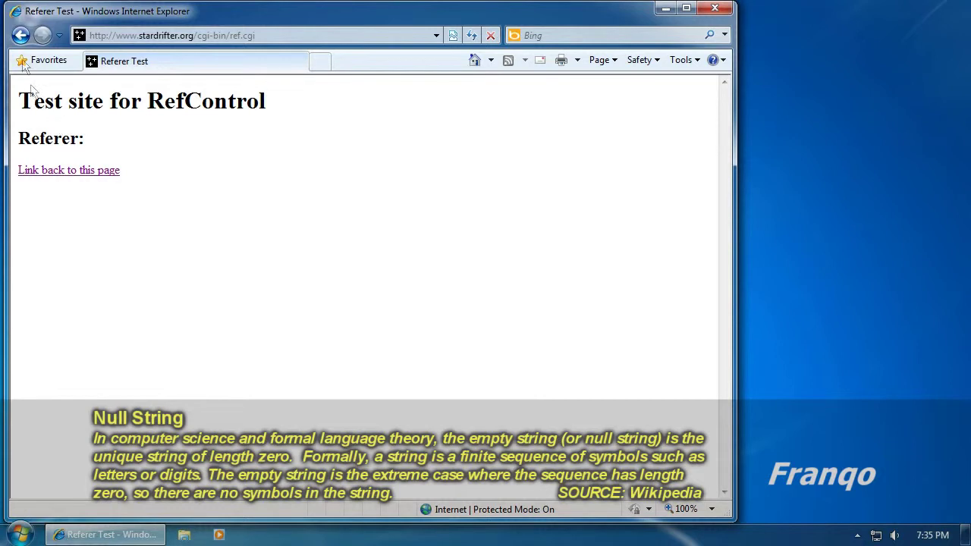
pyautogui.click(21, 35)
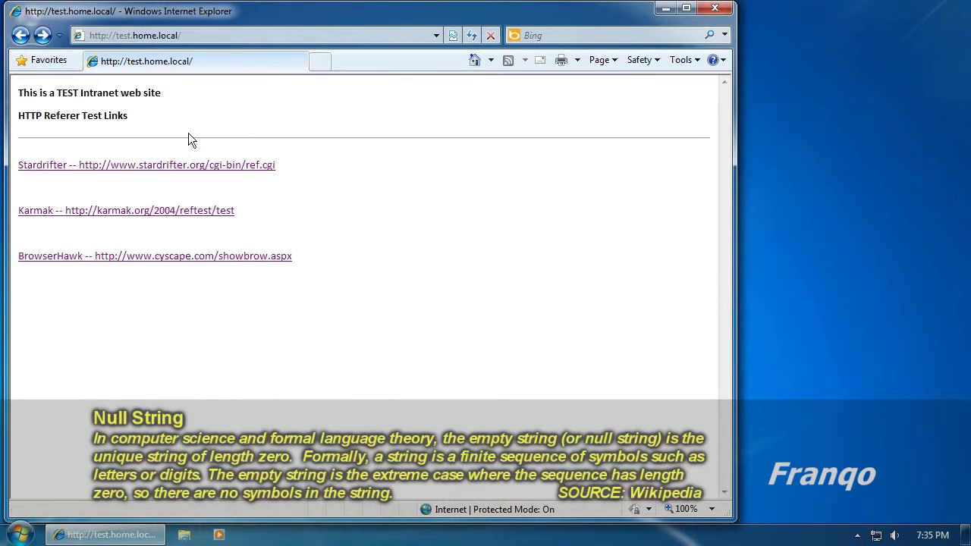
pyautogui.moveTo(249, 213); pyautogui.dragTo(152, 213)
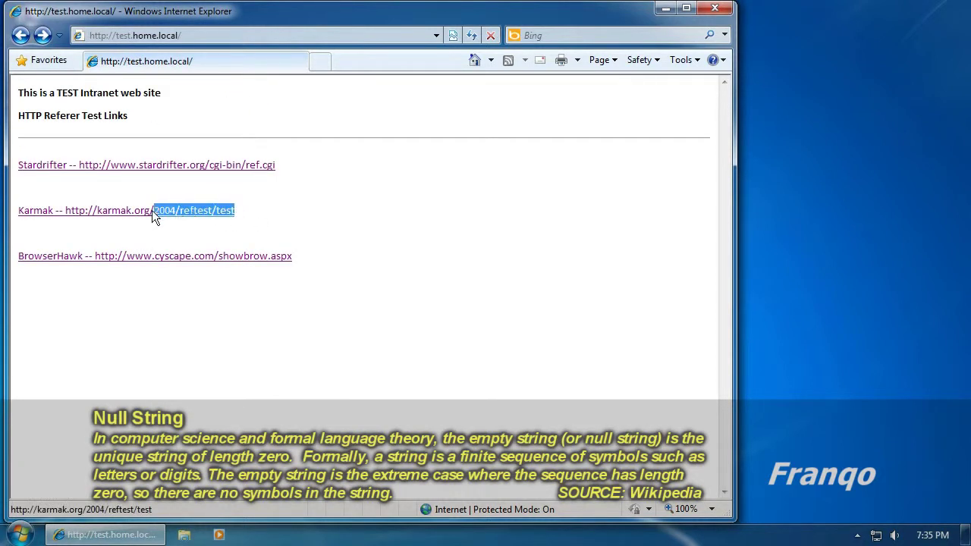
pyautogui.moveTo(74, 216); pyautogui.dragTo(70, 215)
pyautogui.rightClick(126, 212)
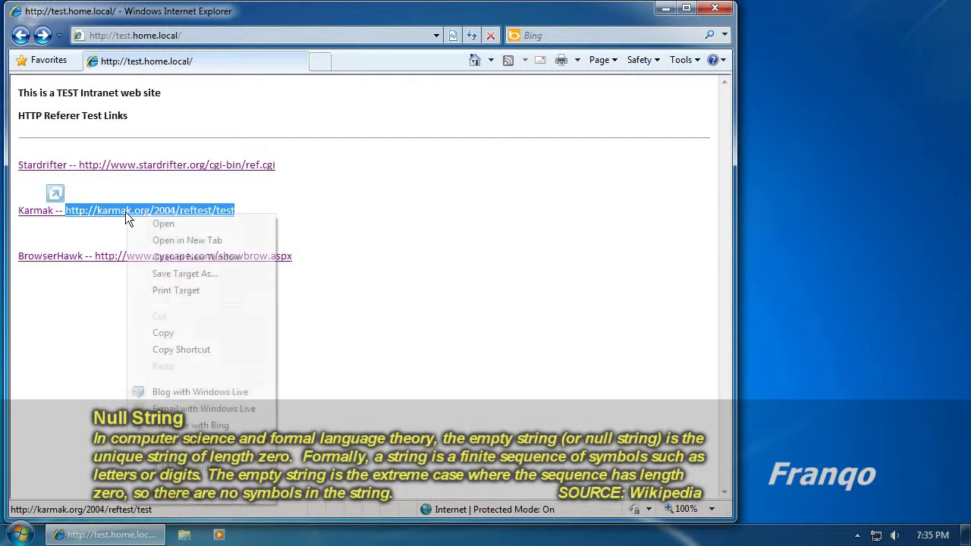
pyautogui.click(189, 335)
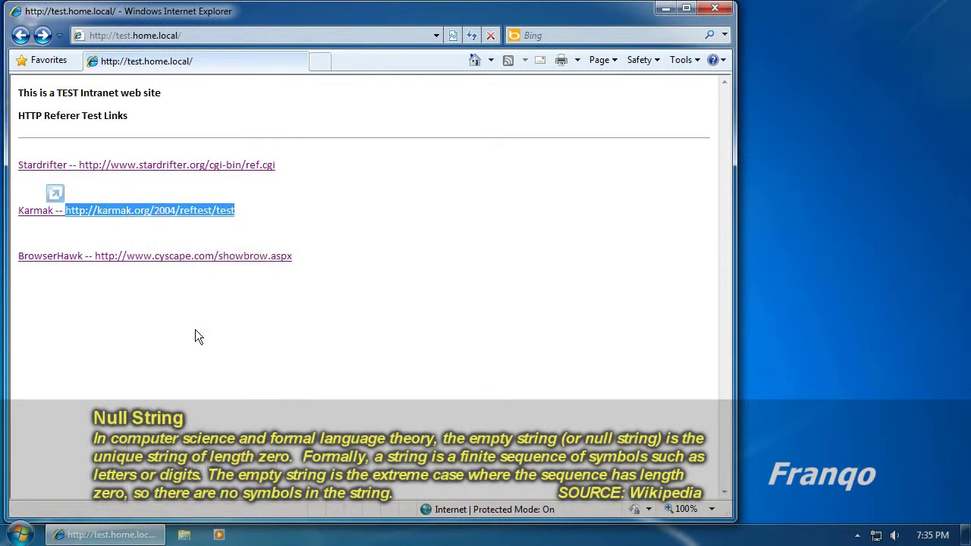
pyautogui.click(189, 34)
pyautogui.rightClick(189, 35)
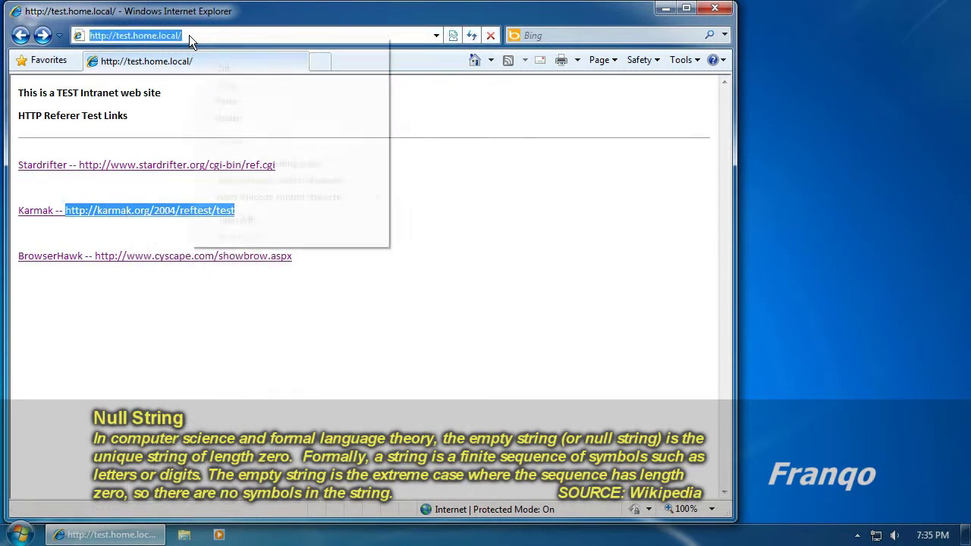
pyautogui.click(225, 102)
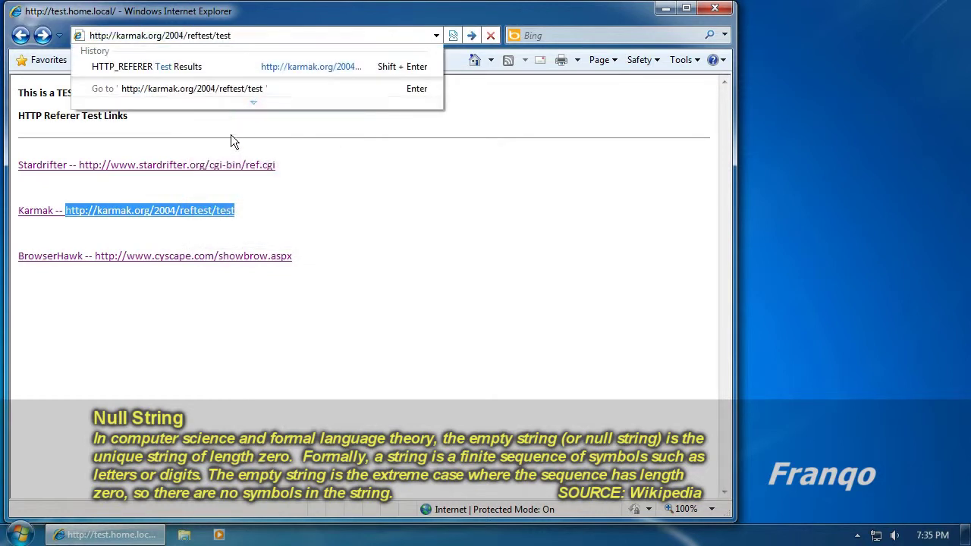
pyautogui.press('Return')
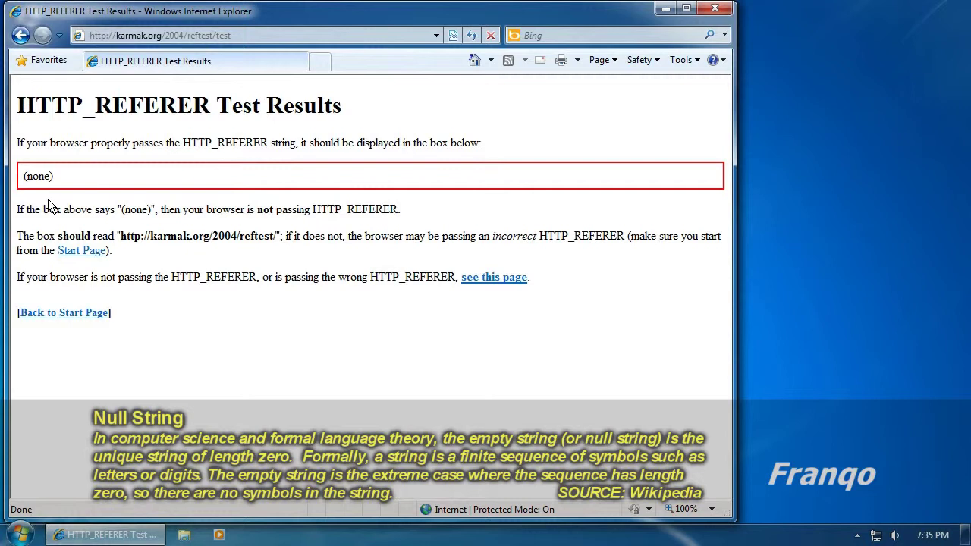
pyautogui.click(21, 36)
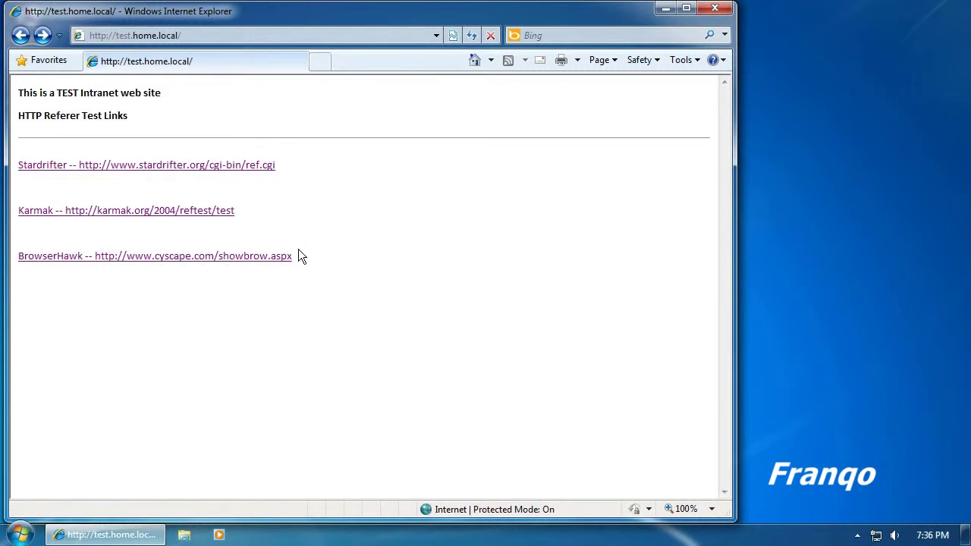
pyautogui.moveTo(298, 255); pyautogui.dragTo(107, 255)
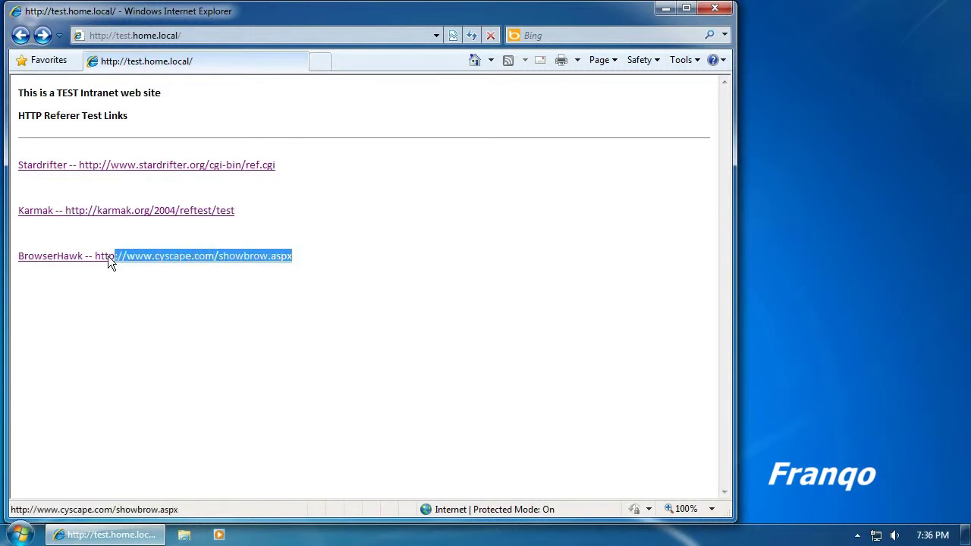
pyautogui.rightClick(179, 256)
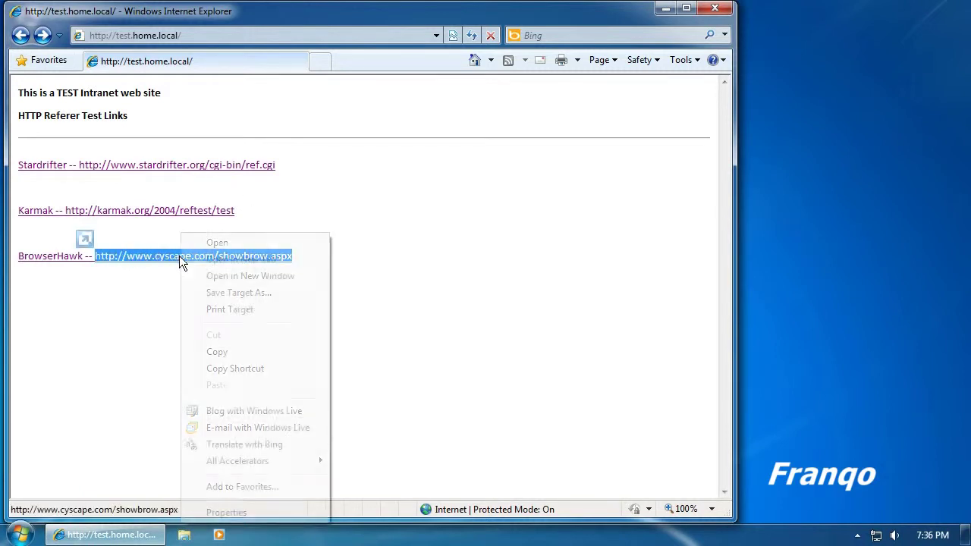
pyautogui.click(241, 352)
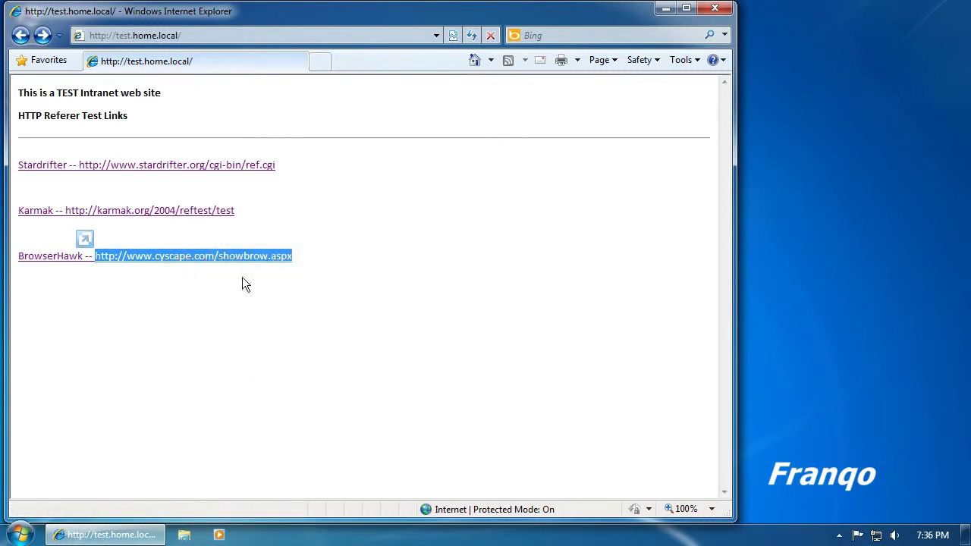
pyautogui.click(190, 34)
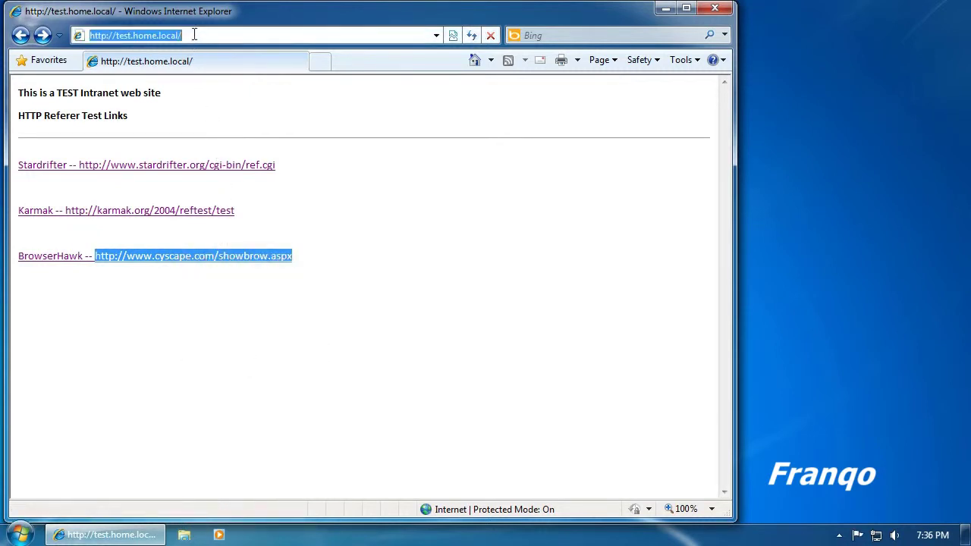
pyautogui.rightClick(193, 34)
pyautogui.click(232, 99)
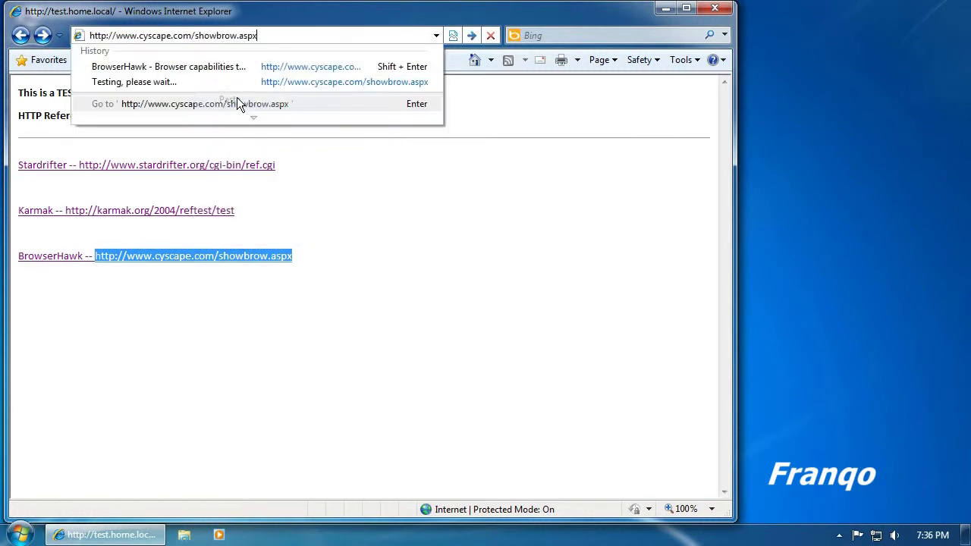
pyautogui.press('Return')
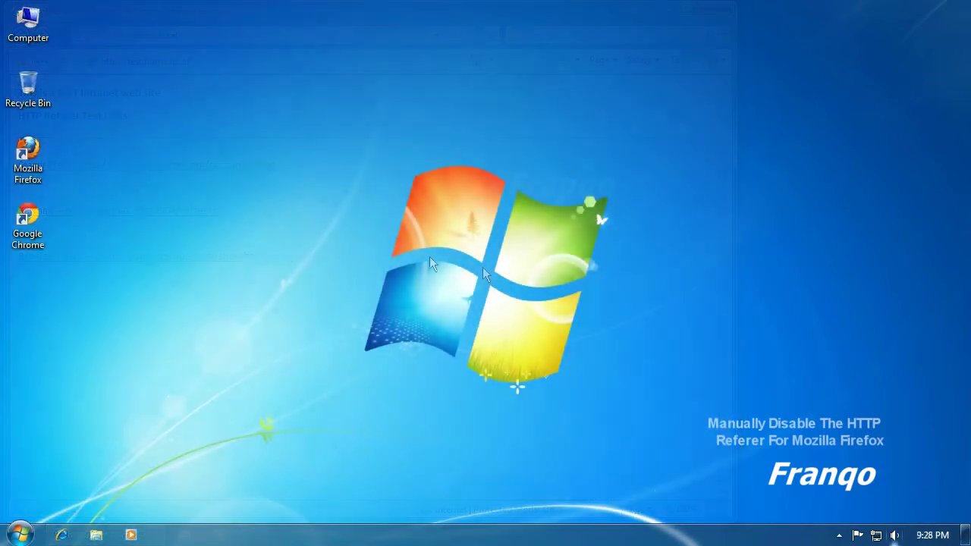
# - Launch Mozilla Firefox and load the intranet test page at test.home.local
pyautogui.doubleClick(29, 160)
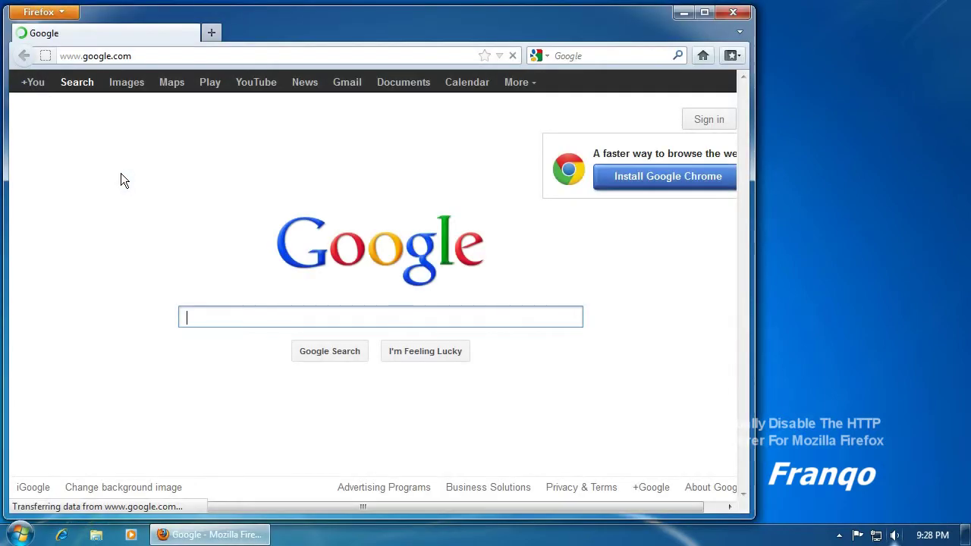
pyautogui.click(146, 57)
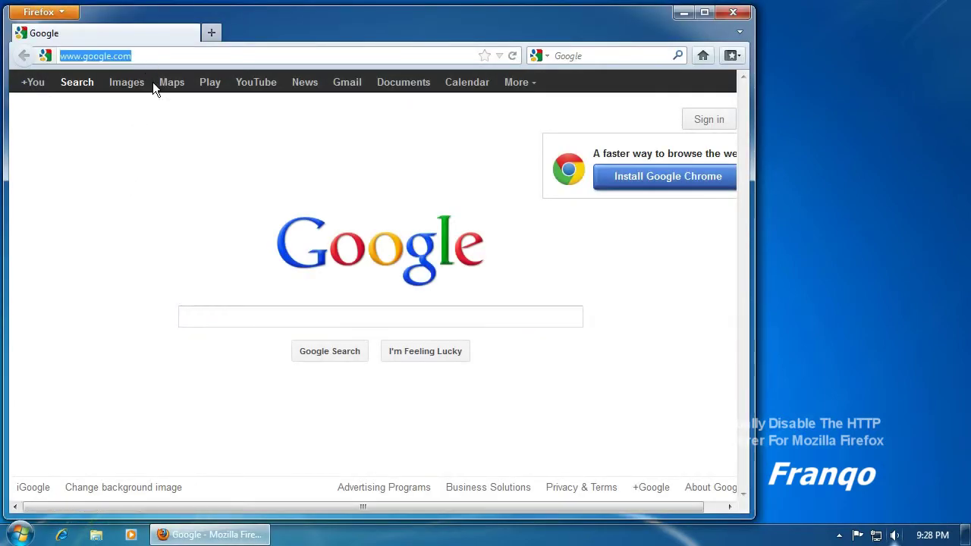
pyautogui.write('te')
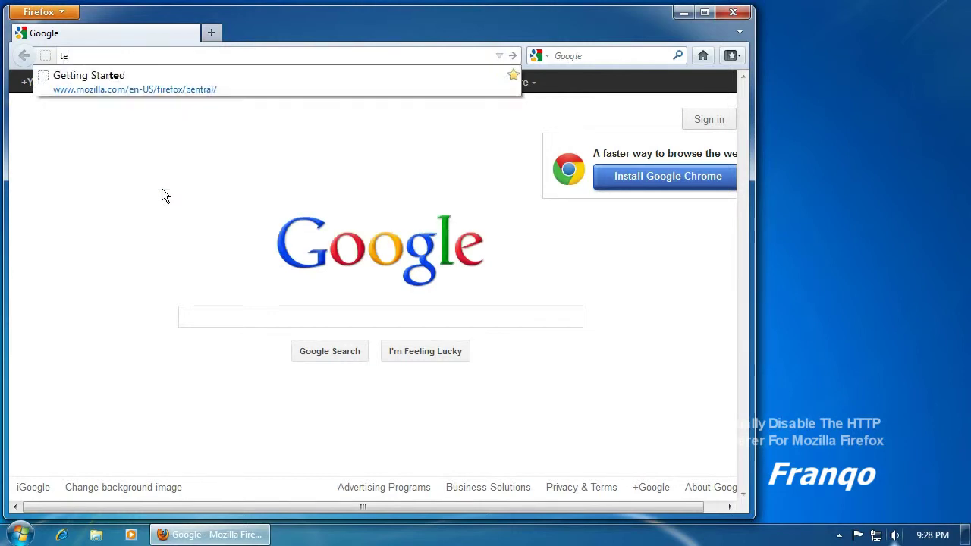
pyautogui.write('st.hom')
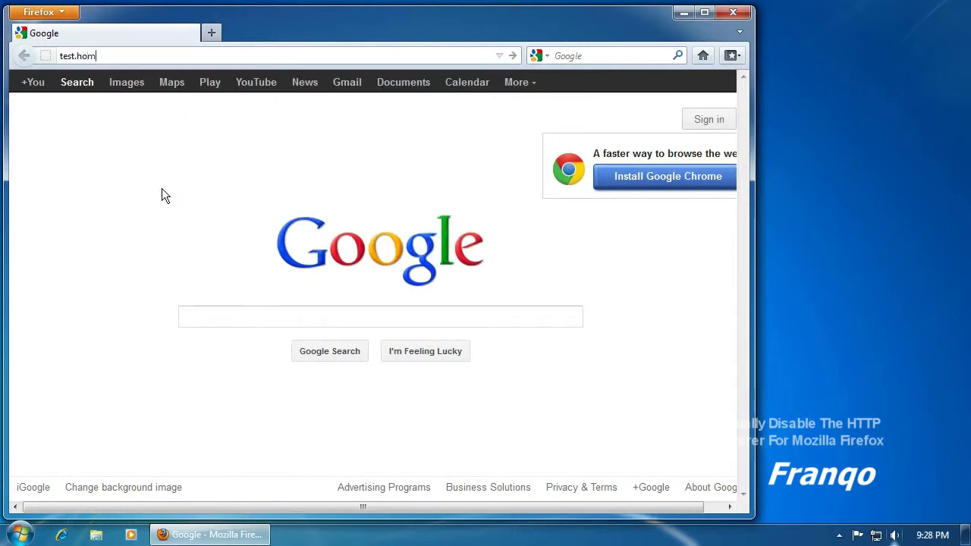
pyautogui.write('e.local')
pyautogui.press('Return')
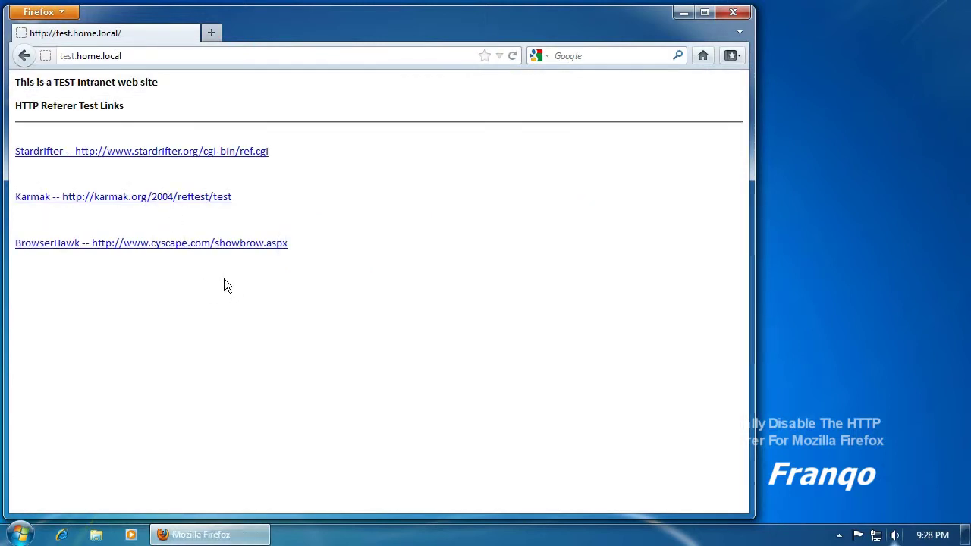
# - Follow the Stardrifter and Karmak links in turn to check the referer Firefox passes, returning to the test page after each
pyautogui.click(235, 155)
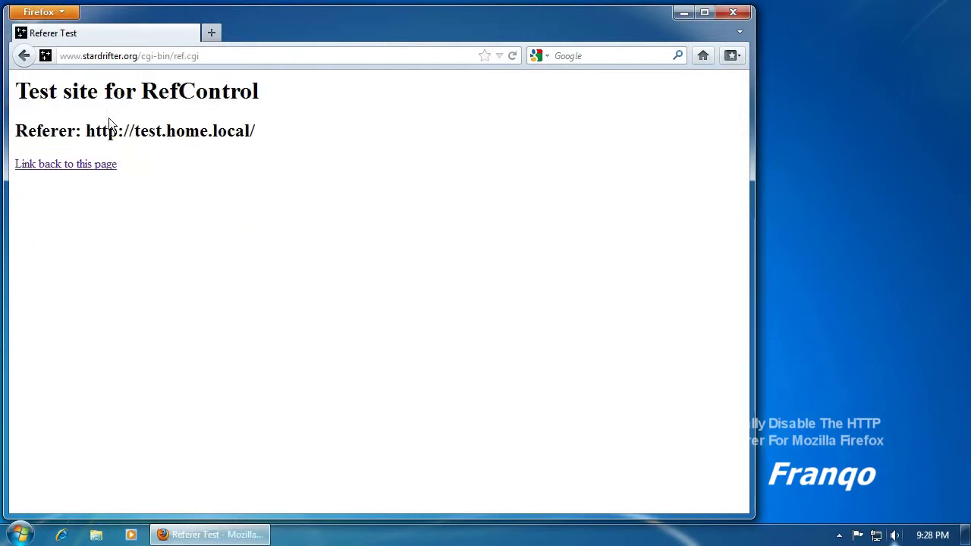
pyautogui.click(38, 54)
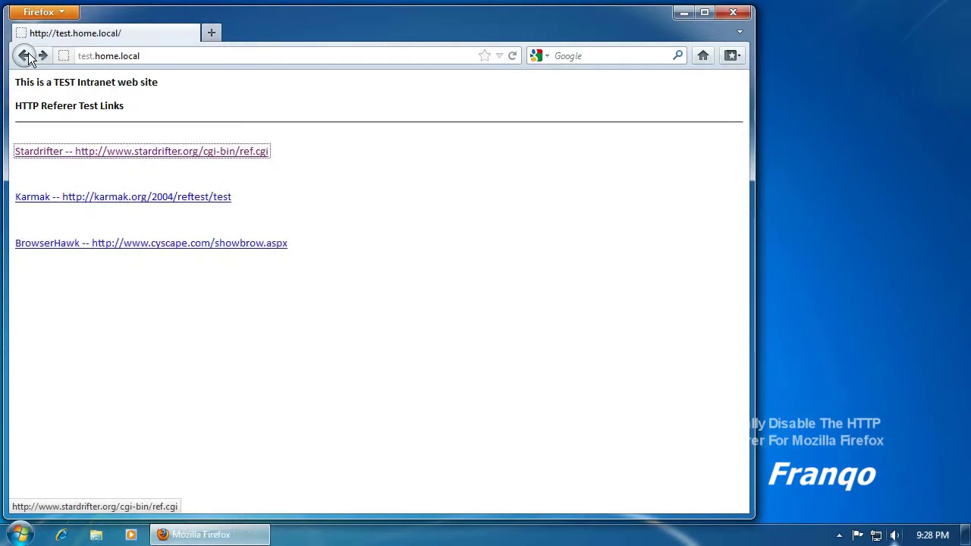
pyautogui.click(90, 198)
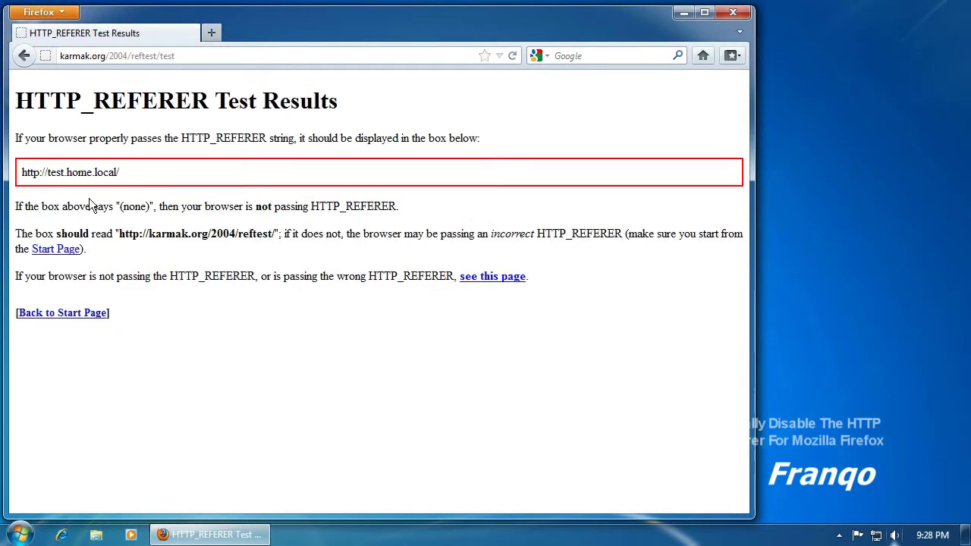
pyautogui.click(23, 59)
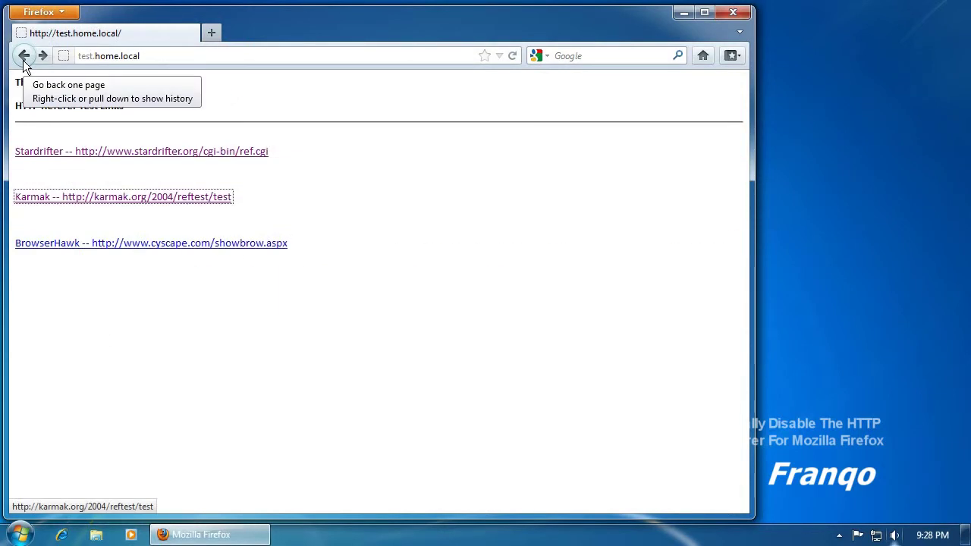
pyautogui.click(320, 200)
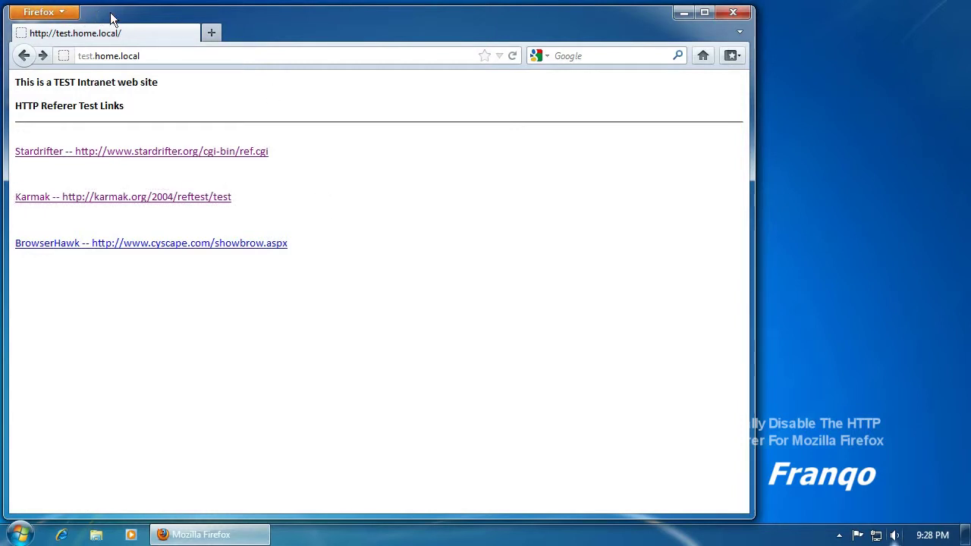
# - Move the test page window aside and open a second Firefox window, placed so that both windows can be reached
pyautogui.moveTo(113, 17); pyautogui.dragTo(329, 20)
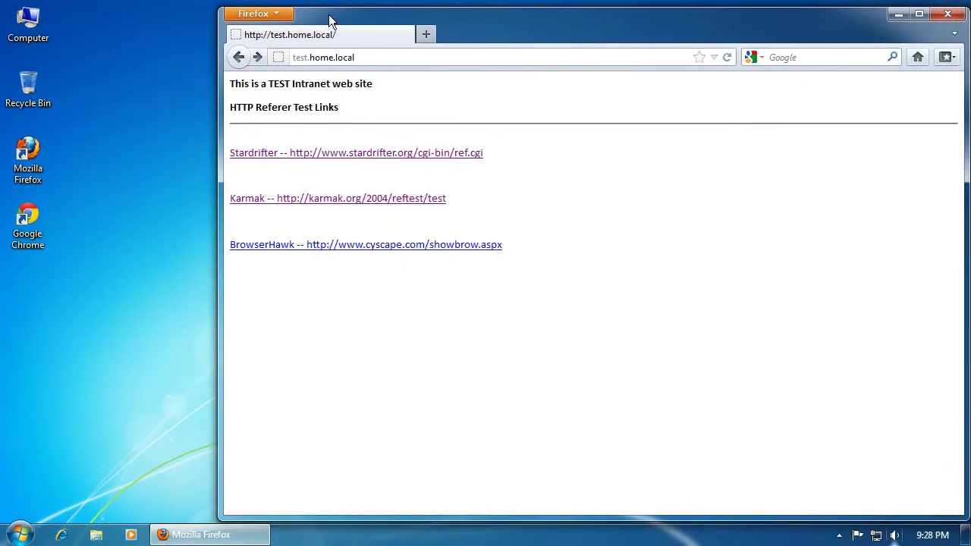
pyautogui.click(260, 16)
pyautogui.moveTo(292, 35)
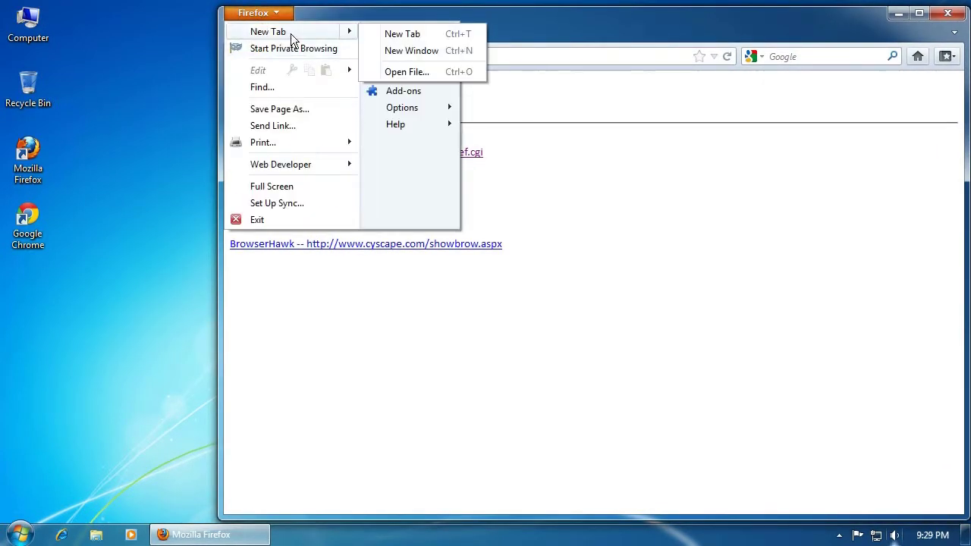
pyautogui.click(403, 52)
pyautogui.moveTo(470, 29); pyautogui.dragTo(260, 22)
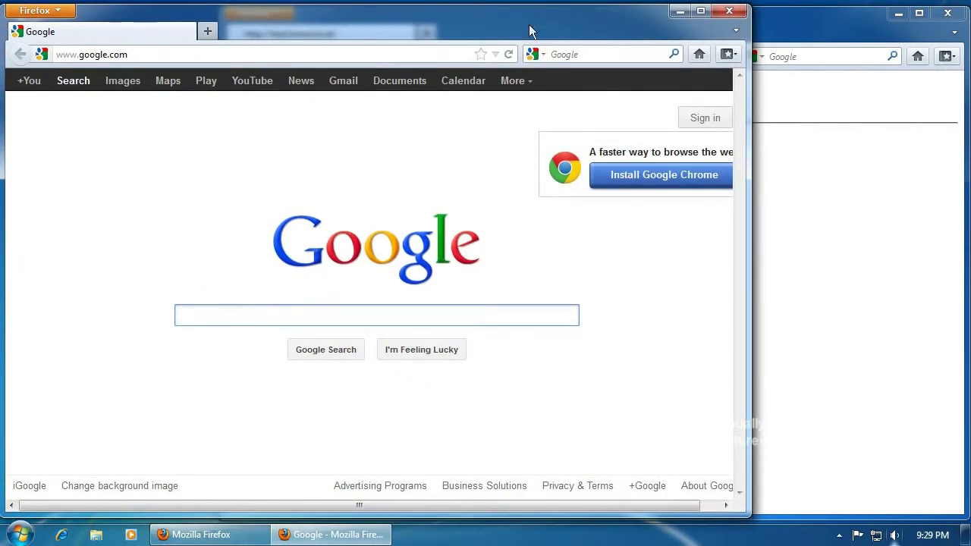
# - Load about:config in the new window and accept the advanced settings warning
pyautogui.click(174, 52)
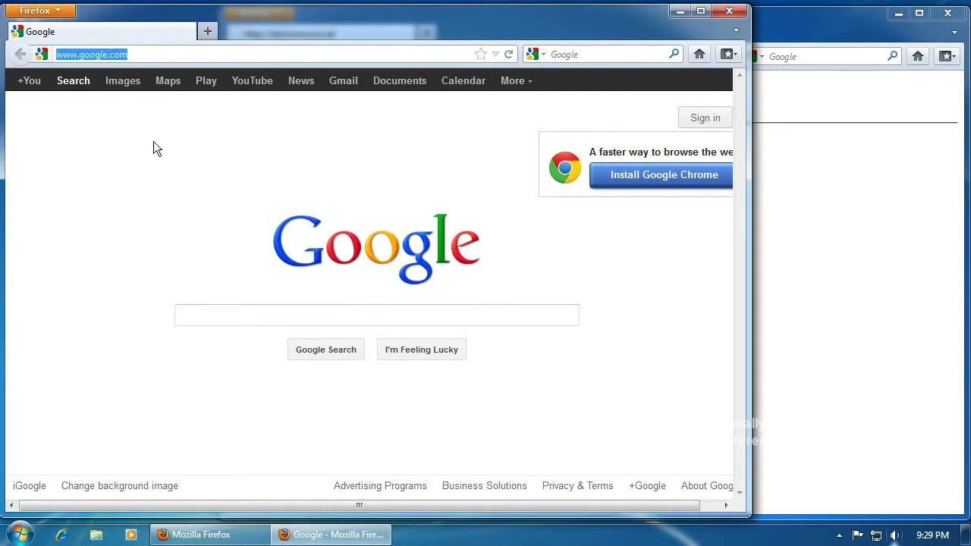
pyautogui.write('about')
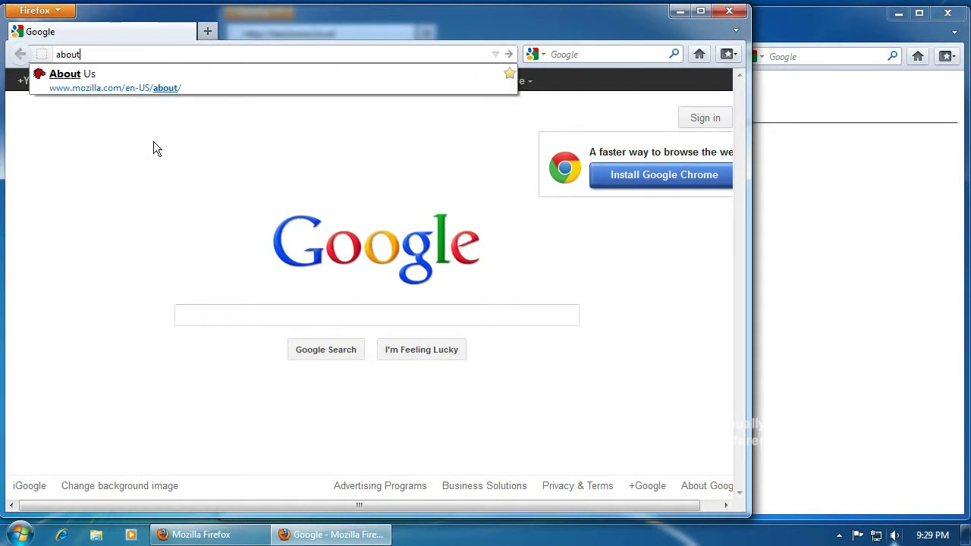
pyautogui.write(':config')
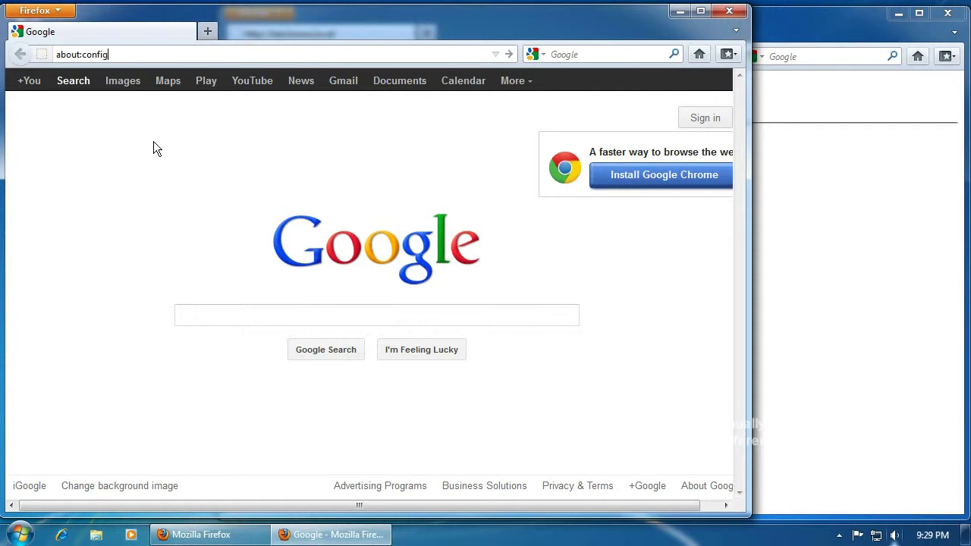
pyautogui.press('Return')
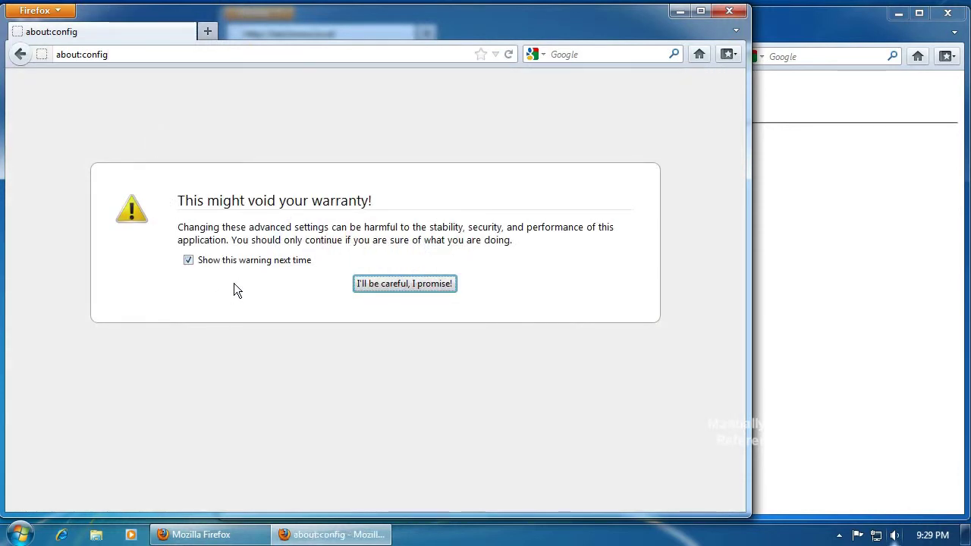
pyautogui.click(383, 286)
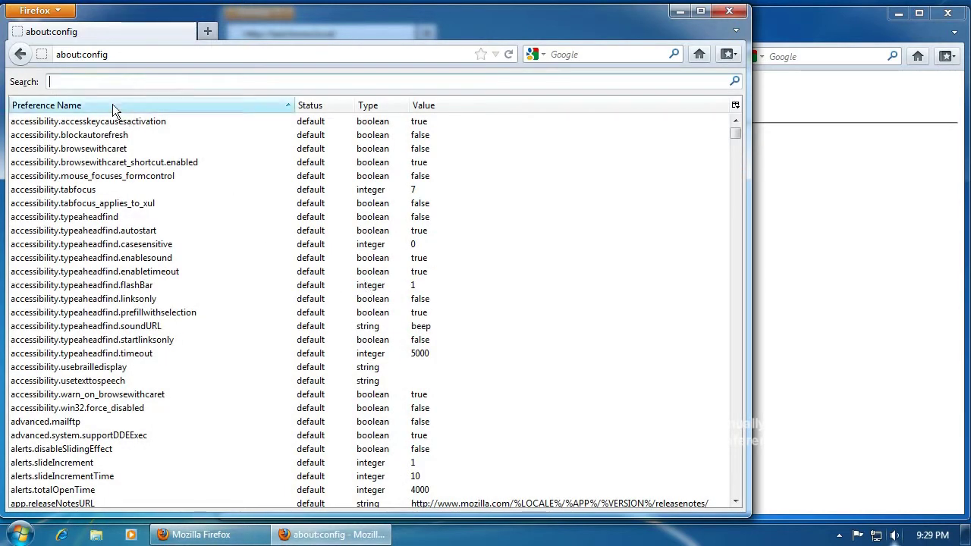
# - Filter the preferences by "referer" and set network.http.sendRefererHeader to 0
pyautogui.write('re')
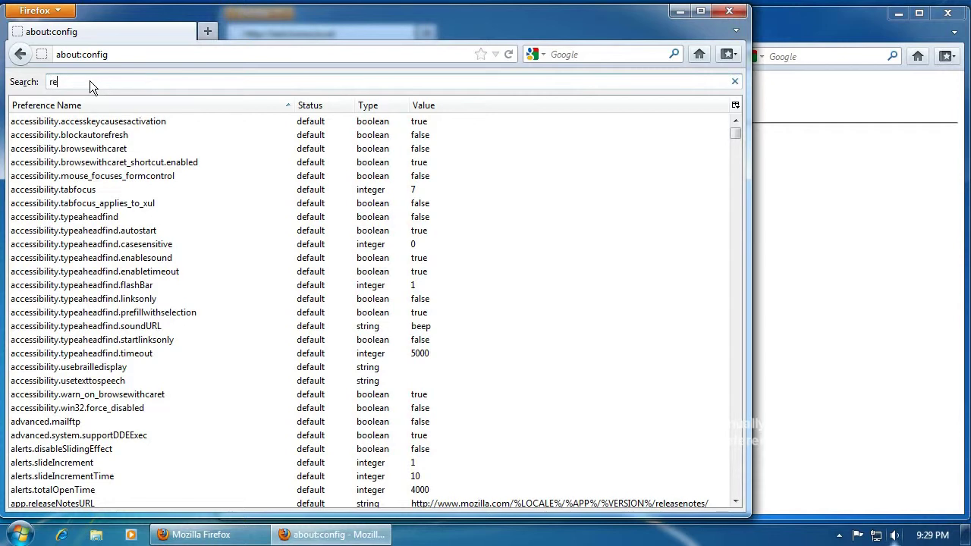
pyautogui.write('ferer')
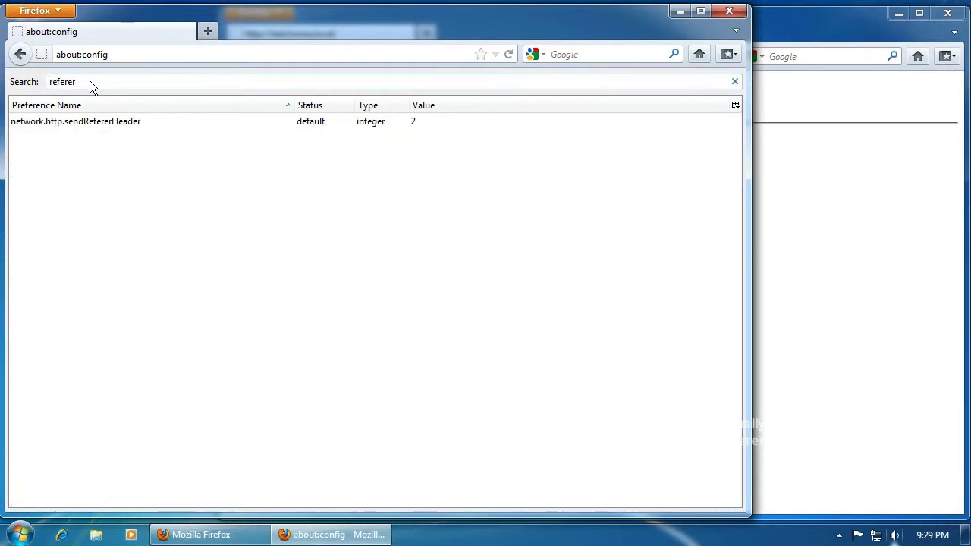
pyautogui.click(96, 123)
pyautogui.rightClick(101, 121)
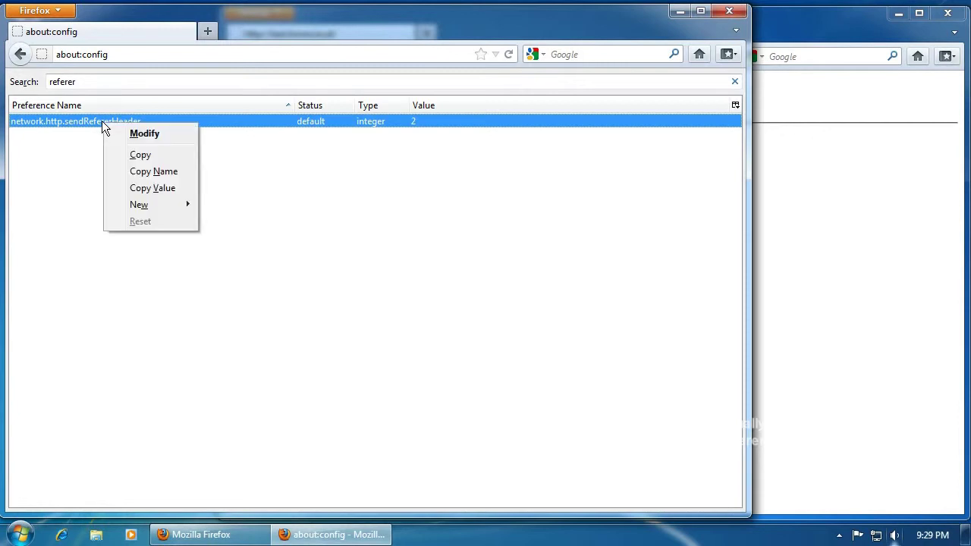
pyautogui.click(119, 133)
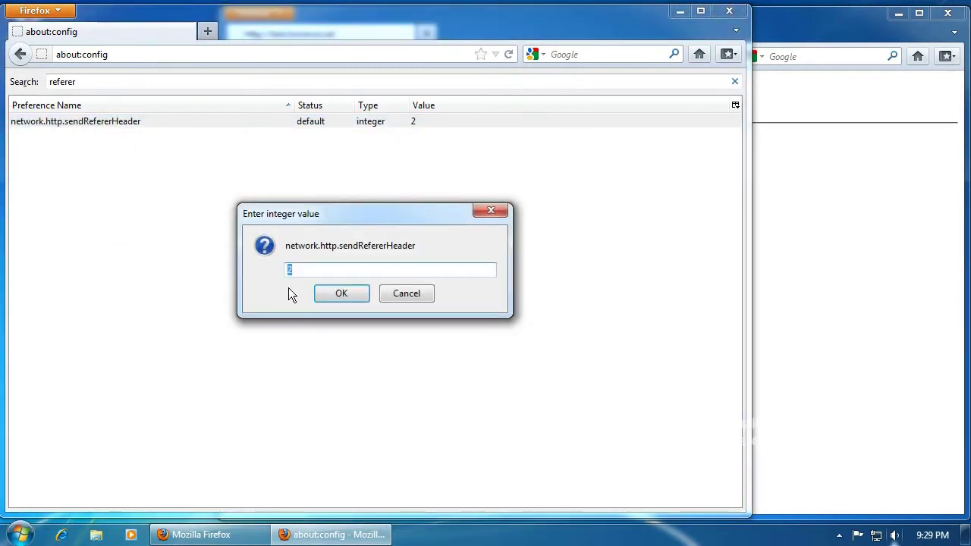
pyautogui.click(339, 296)
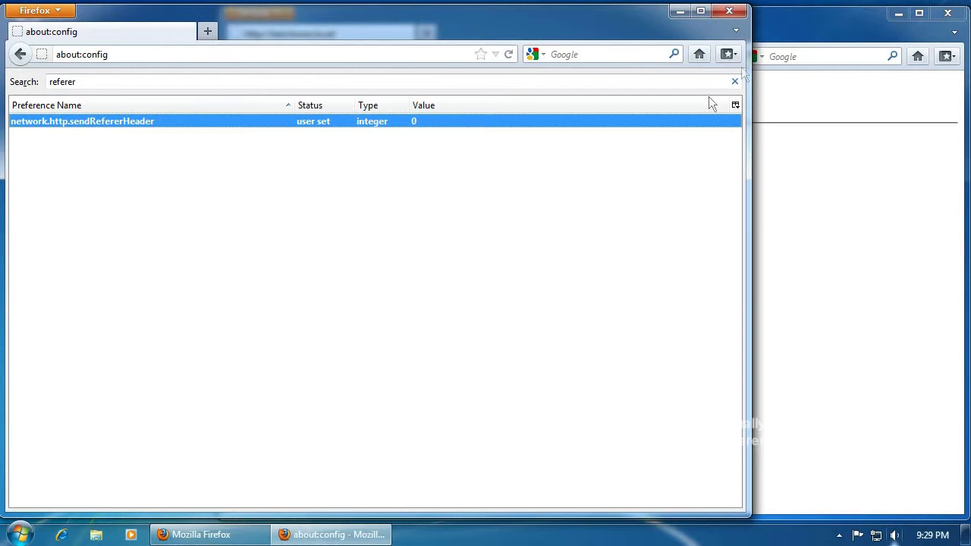
# - Follow the Stardrifter and Karmak links again from the test page window to recheck the referer with the changed preference
pyautogui.click(789, 28)
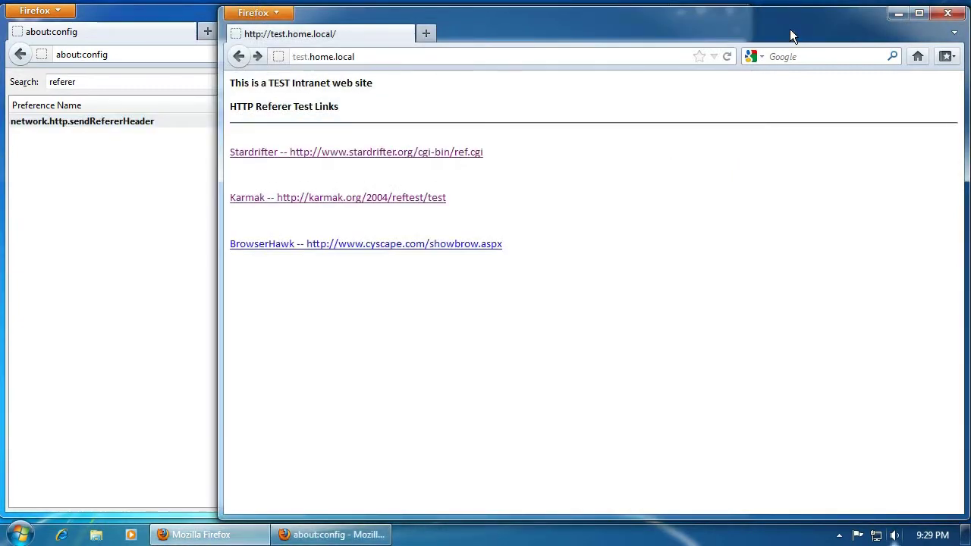
pyautogui.click(444, 153)
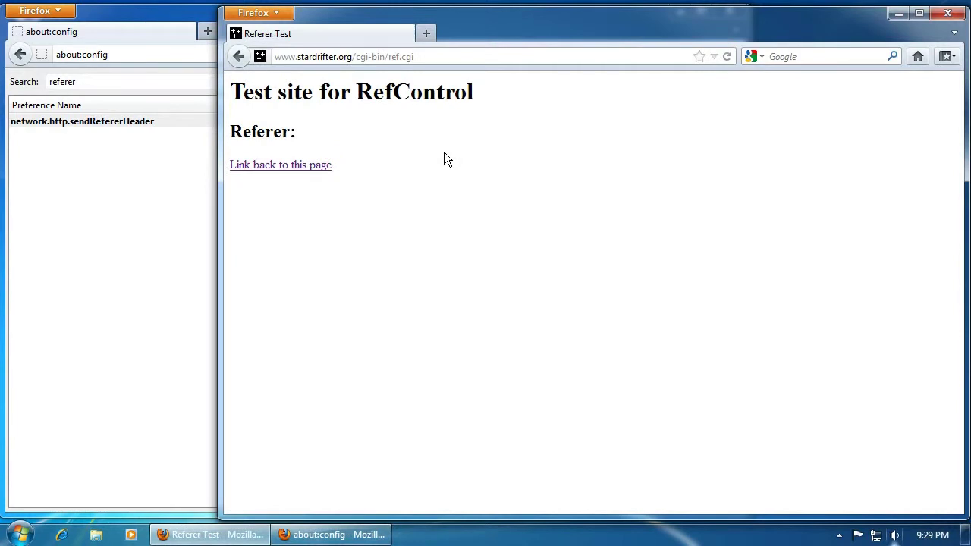
pyautogui.click(241, 54)
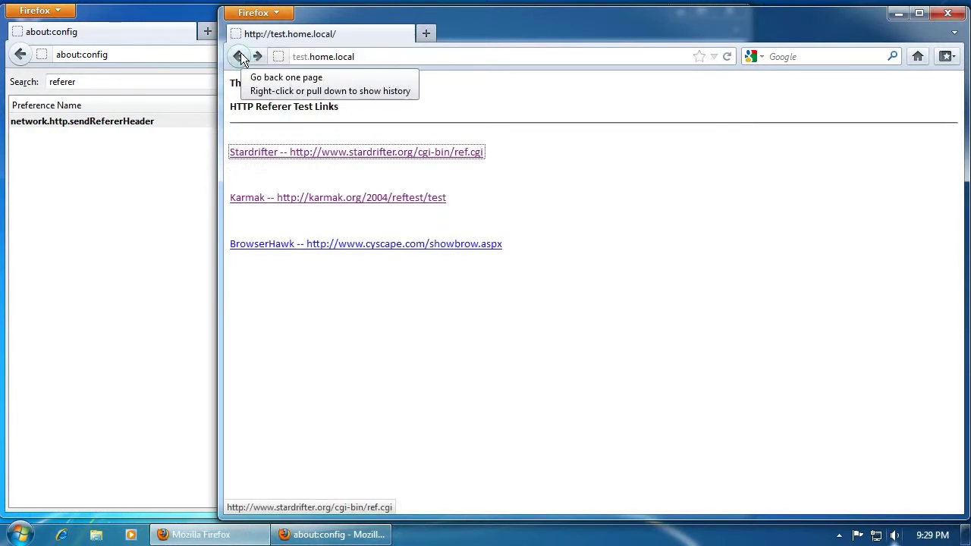
pyautogui.click(393, 198)
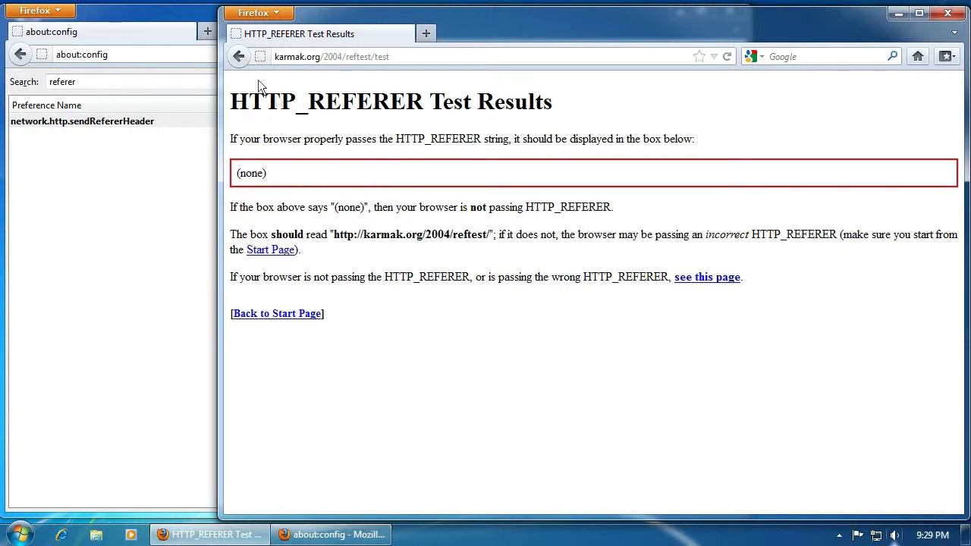
pyautogui.click(239, 59)
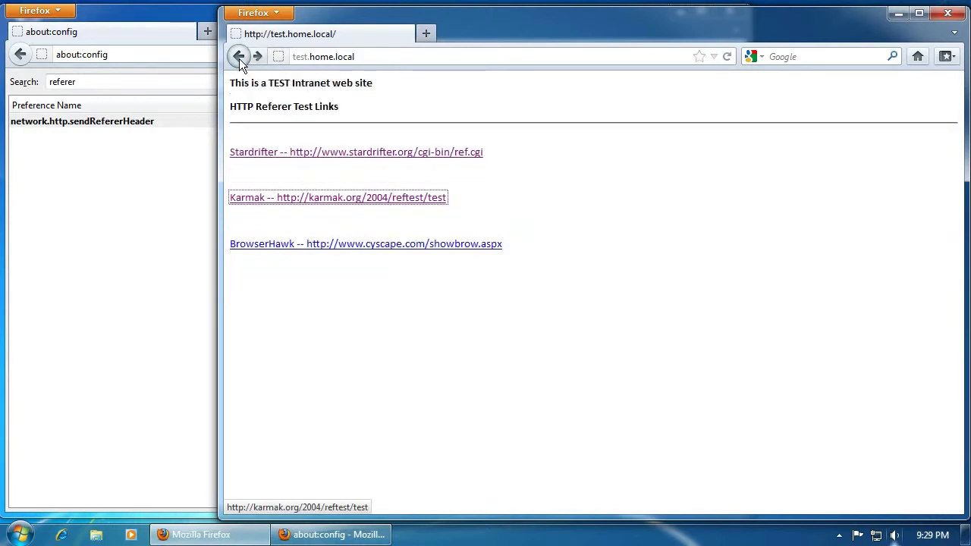
# - Return to the about:config window and reset network.http.sendRefererHeader to its default value
pyautogui.click(181, 34)
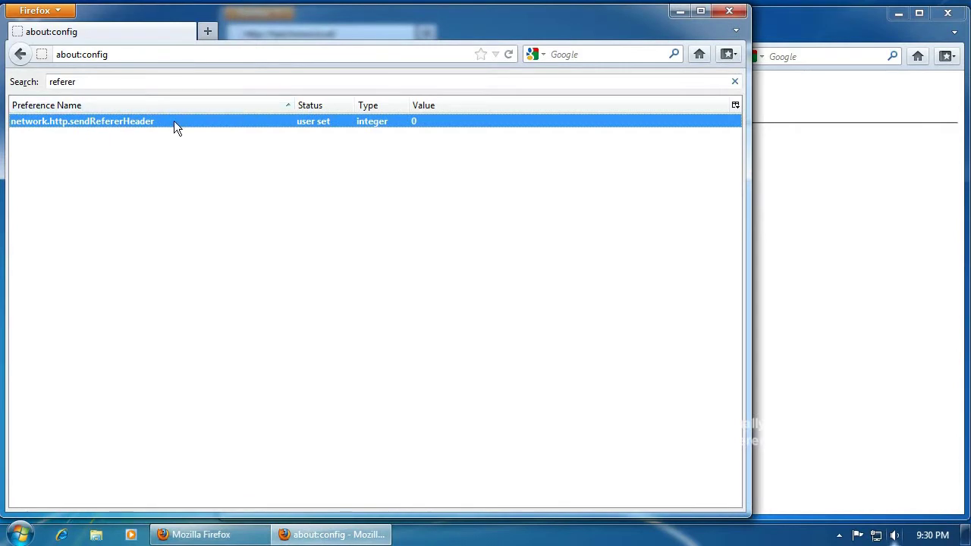
pyautogui.rightClick(148, 123)
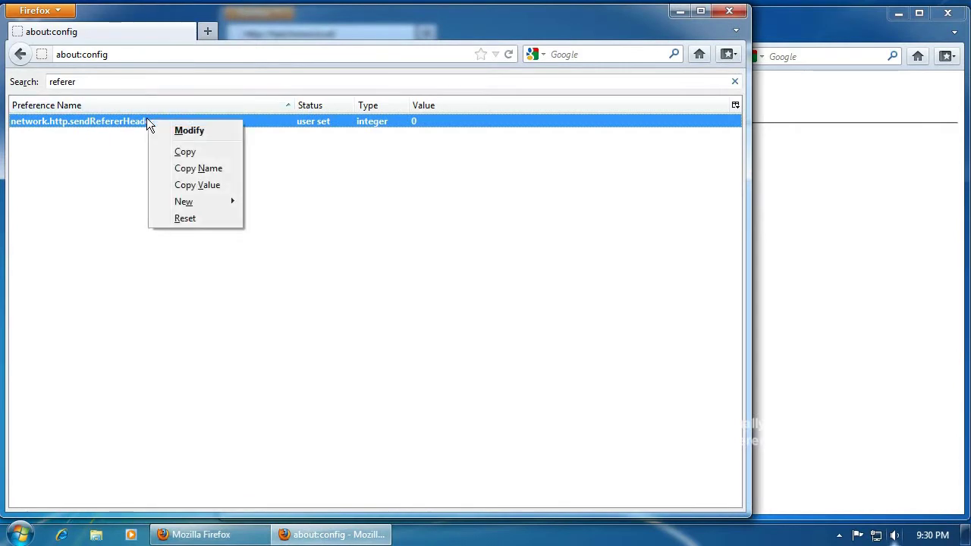
pyautogui.click(201, 218)
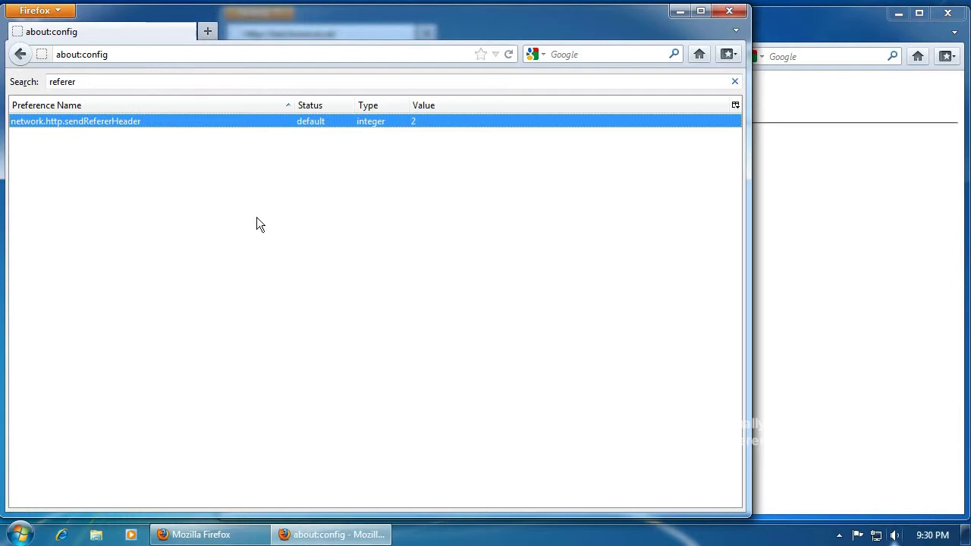
# - Follow the Stardrifter and Karmak links from the test page to check the referer with the preference reset, returning after each
pyautogui.click(778, 34)
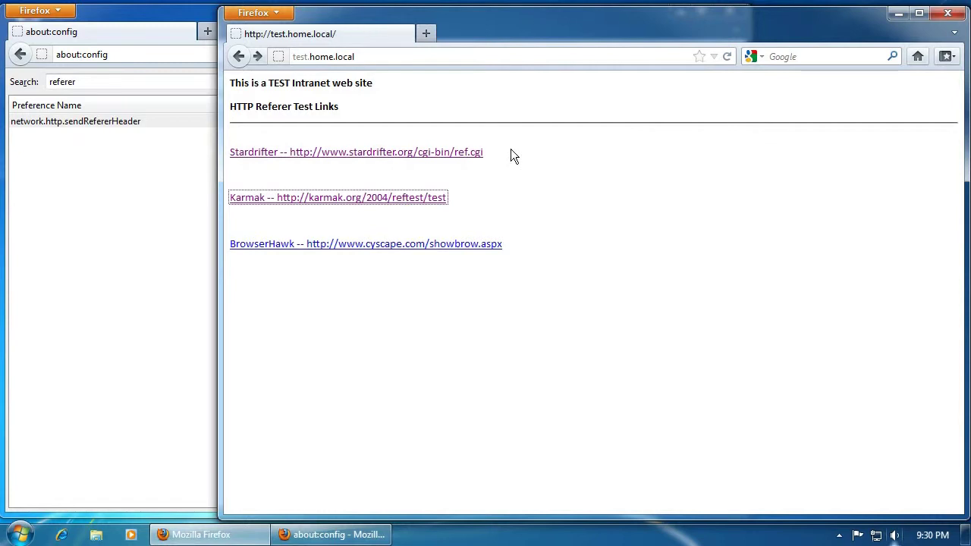
pyautogui.click(447, 154)
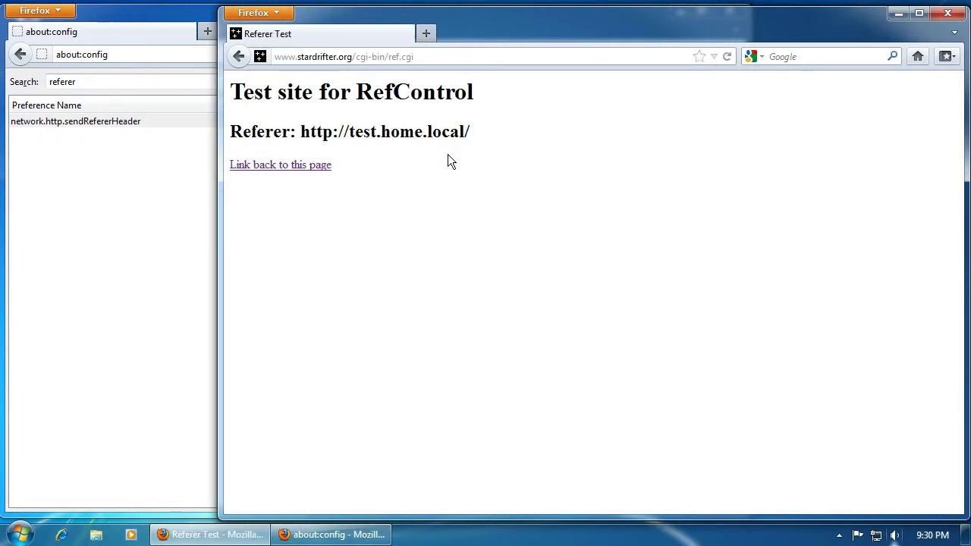
pyautogui.click(239, 56)
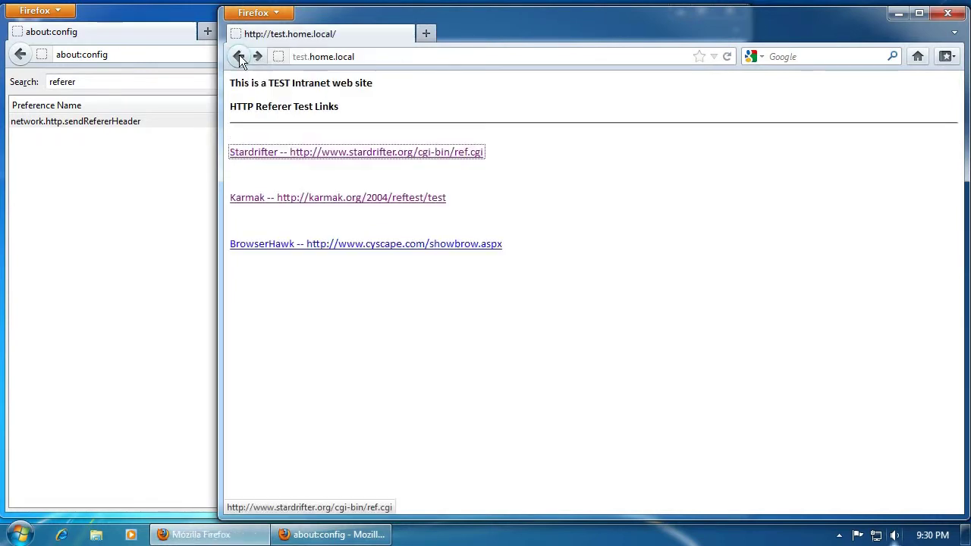
pyautogui.click(348, 197)
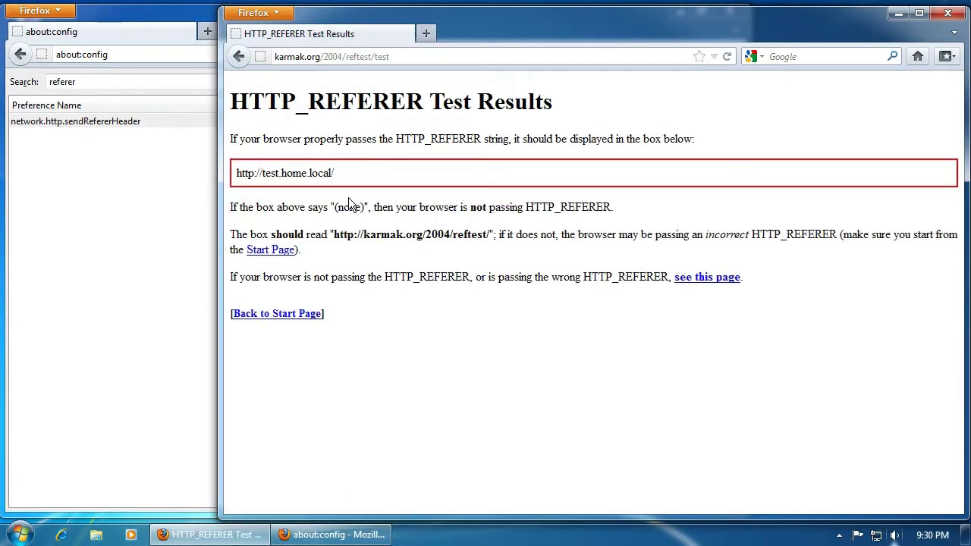
pyautogui.click(239, 57)
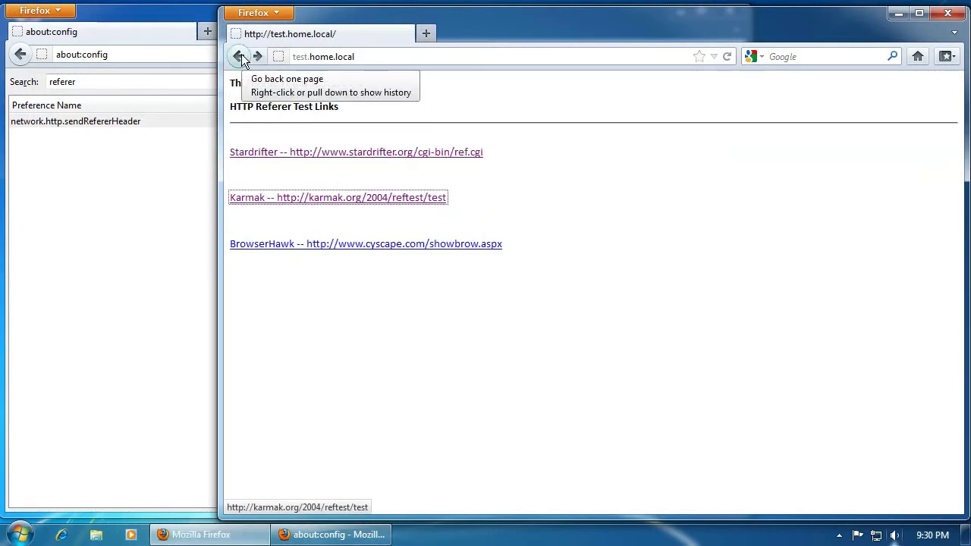
# - Close the about:config window and the test page window
pyautogui.click(190, 11)
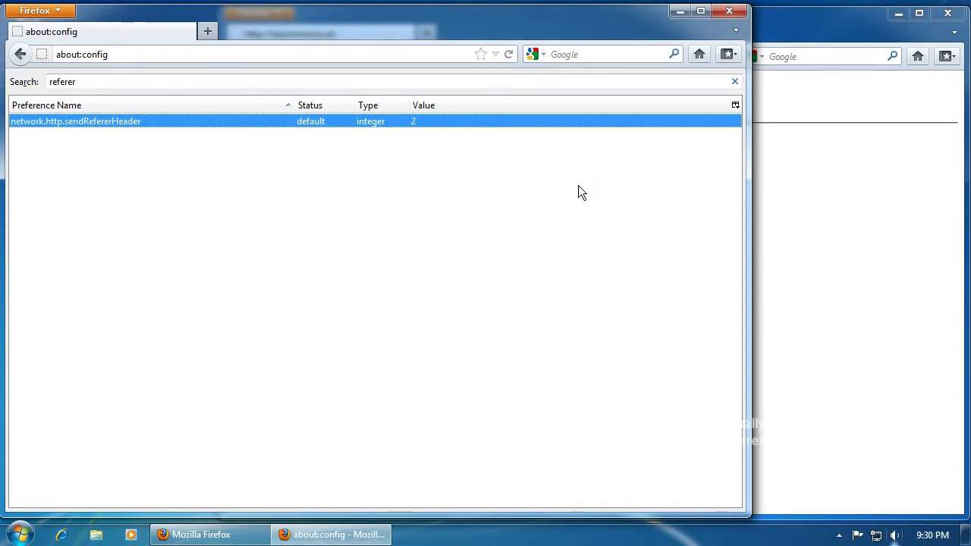
pyautogui.click(728, 11)
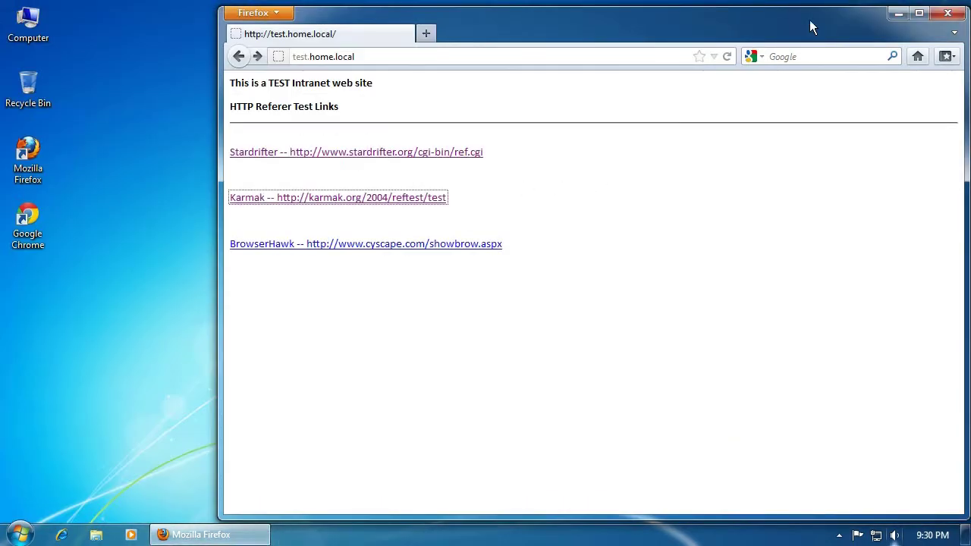
pyautogui.click(948, 13)
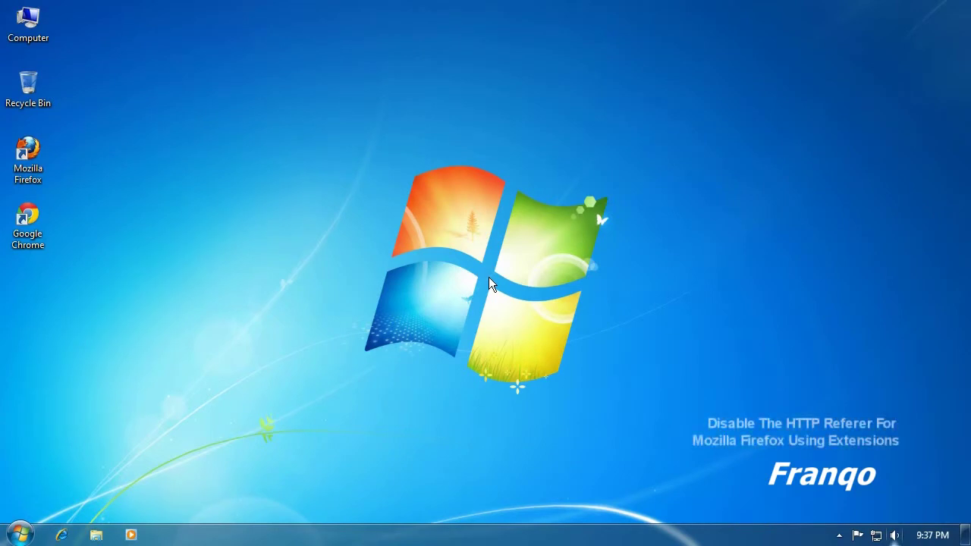
# - Launch Mozilla Firefox, search Google for "firefox extensions" and open the Add-ons for Firefox site
pyautogui.doubleClick(42, 164)
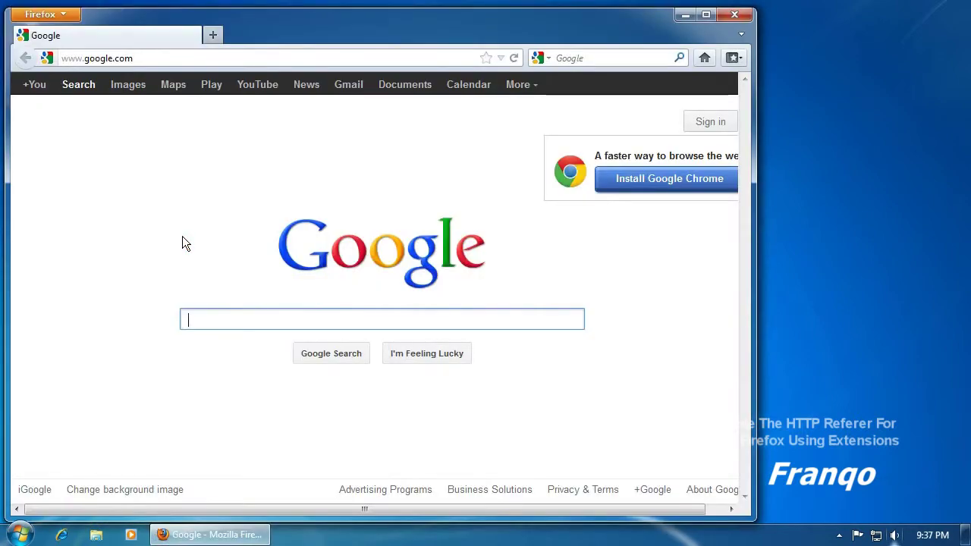
pyautogui.write('fir')
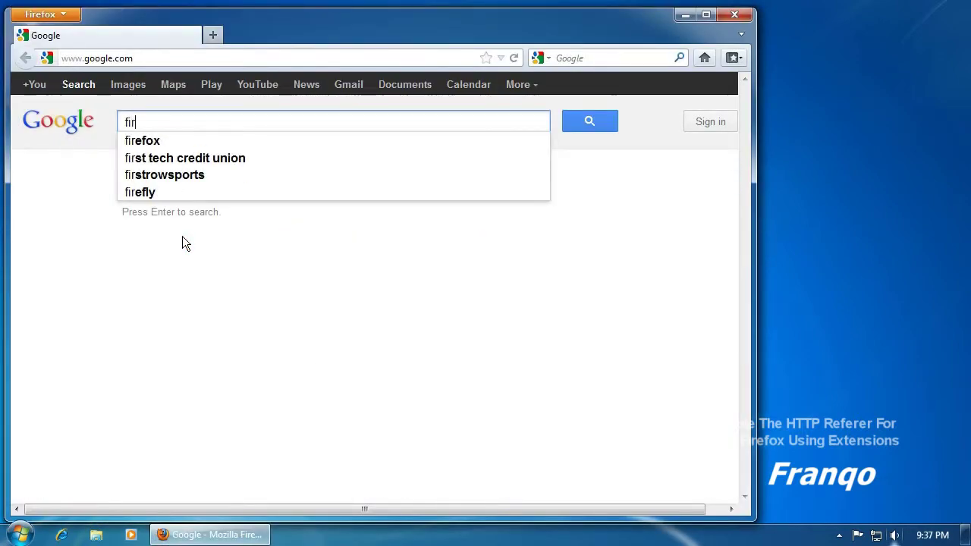
pyautogui.write('efox extensions')
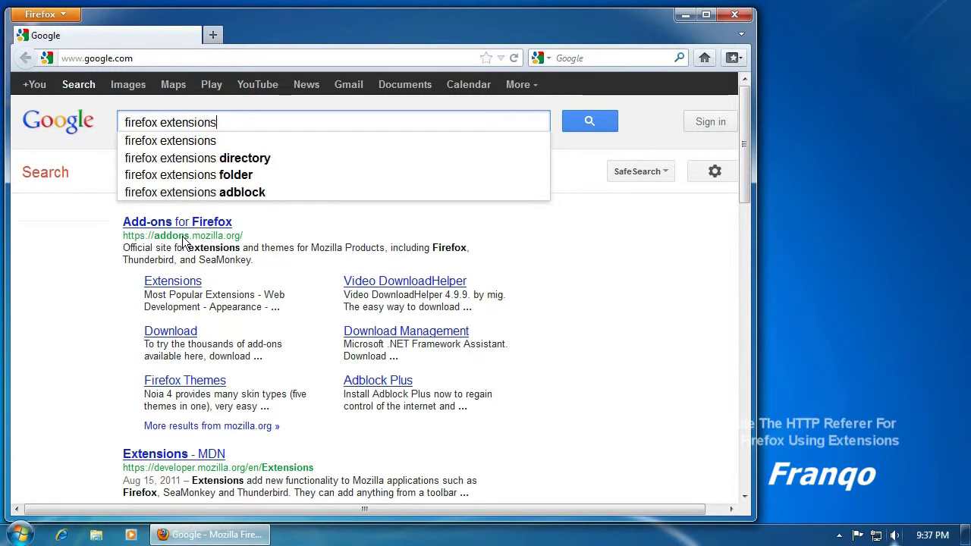
pyautogui.press('Return')
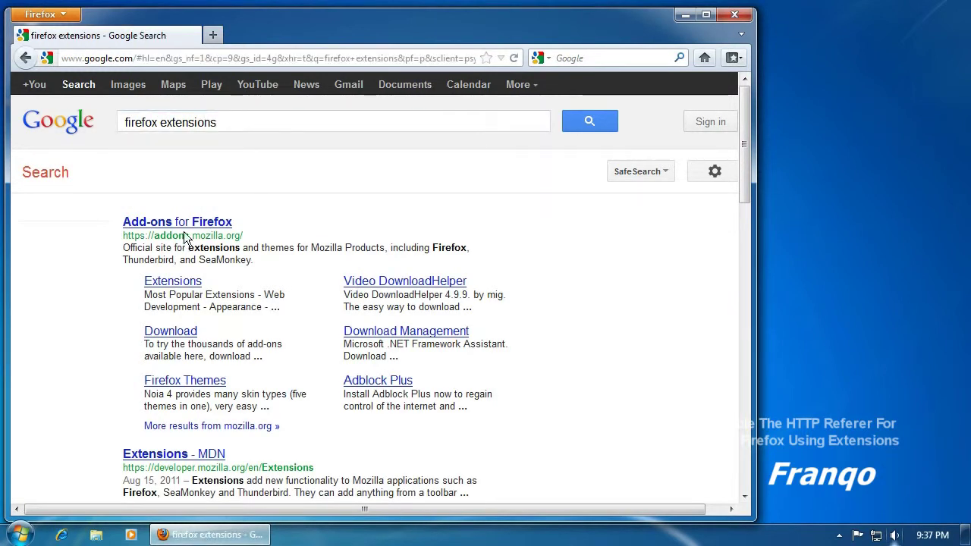
pyautogui.click(181, 224)
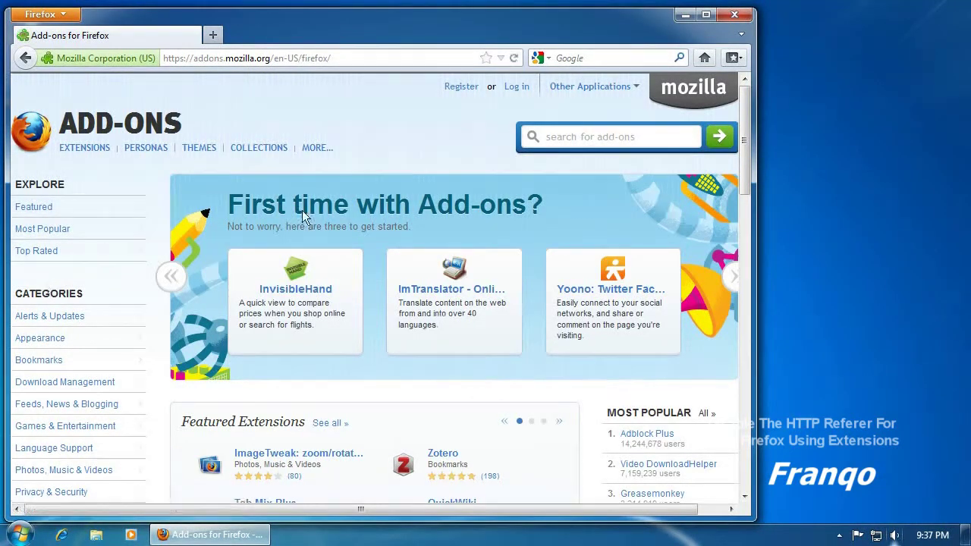
# - Search the add-ons site for "referer" and open the RefControl extension's page
pyautogui.click(574, 137)
pyautogui.write('referer')
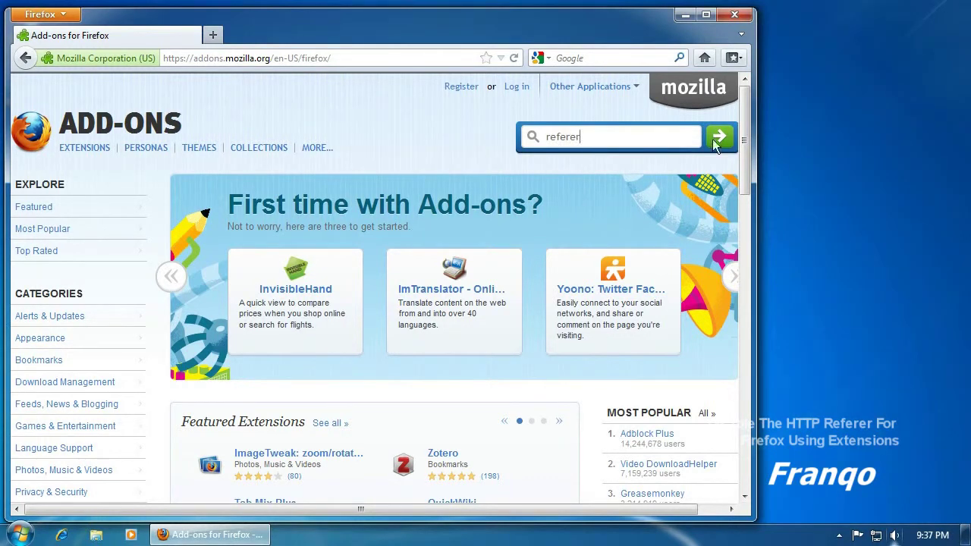
pyautogui.click(718, 144)
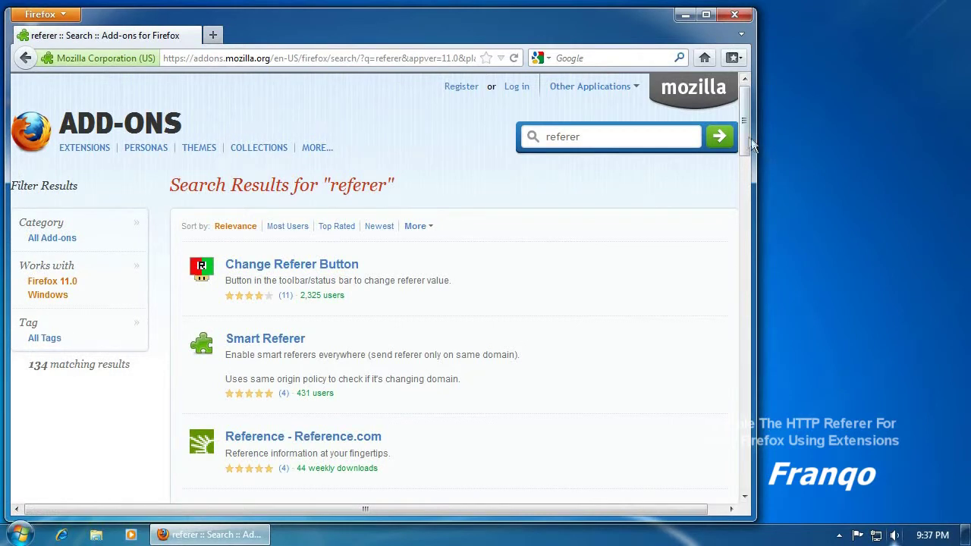
pyautogui.moveTo(745, 136); pyautogui.dragTo(759, 314)
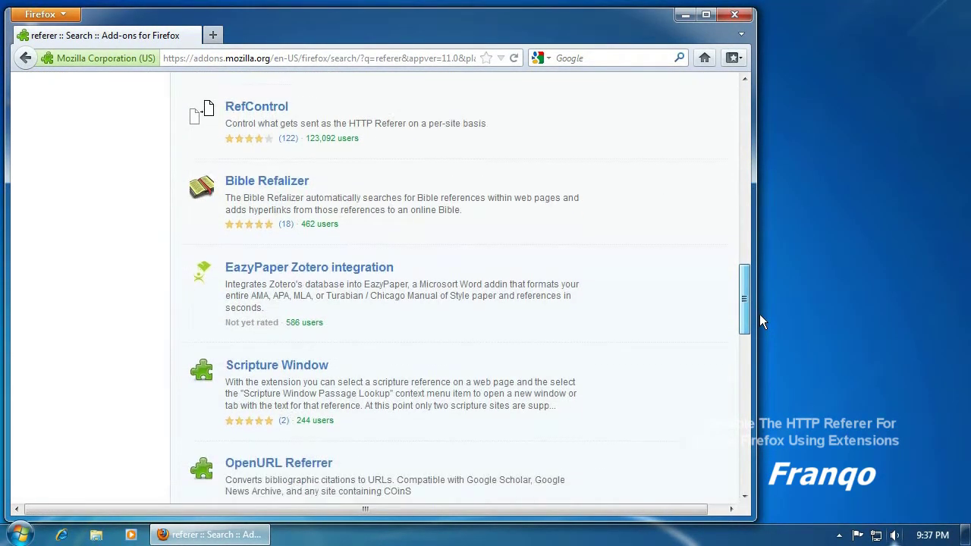
pyautogui.click(266, 107)
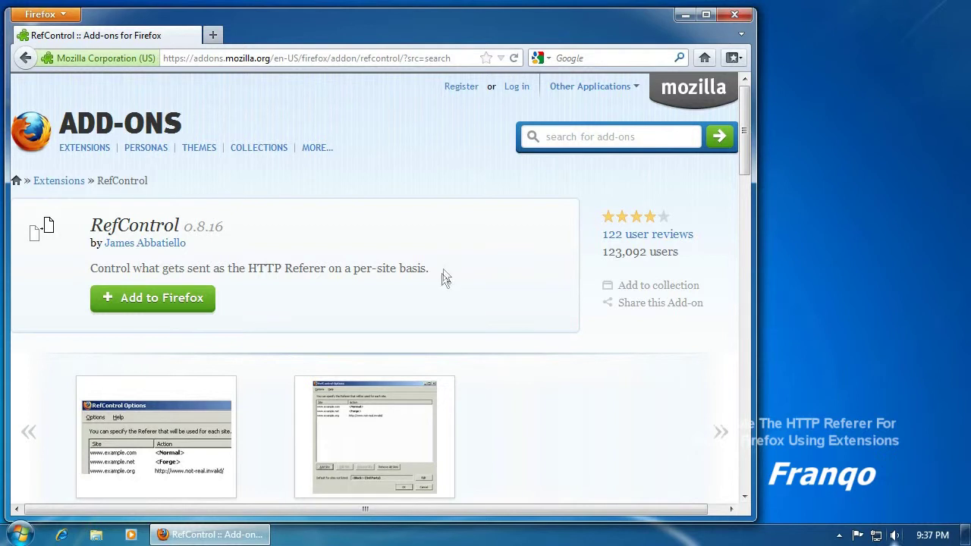
# - Install the RefControl extension and restart Firefox
pyautogui.click(195, 300)
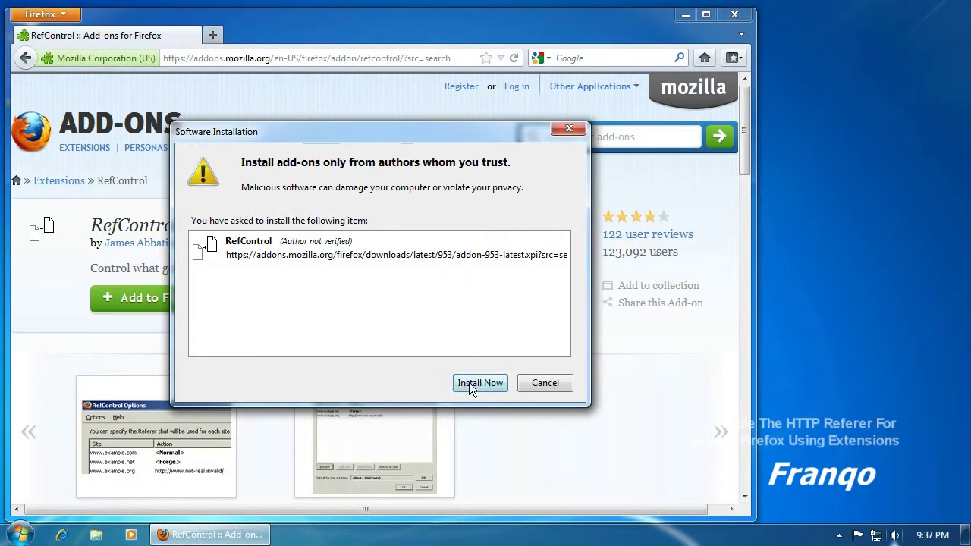
pyautogui.click(469, 382)
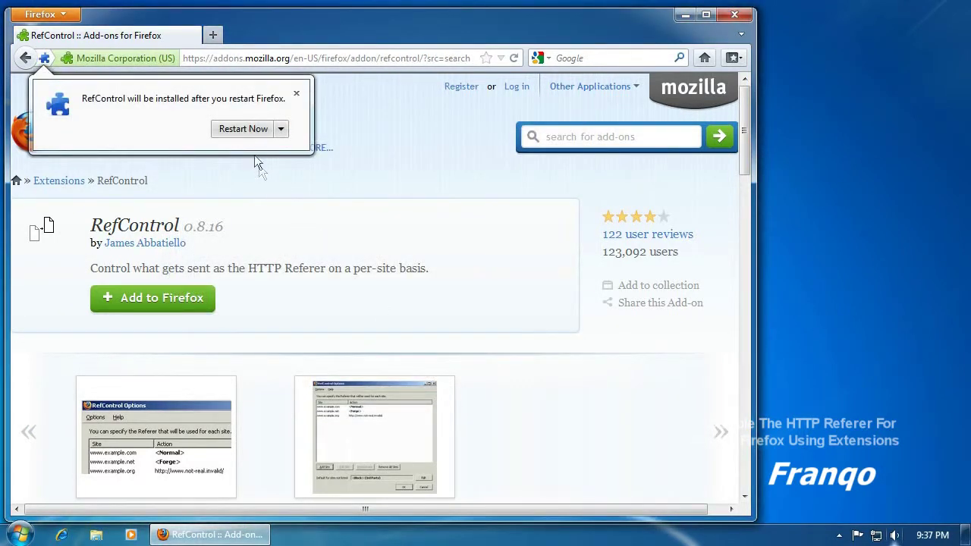
pyautogui.click(244, 131)
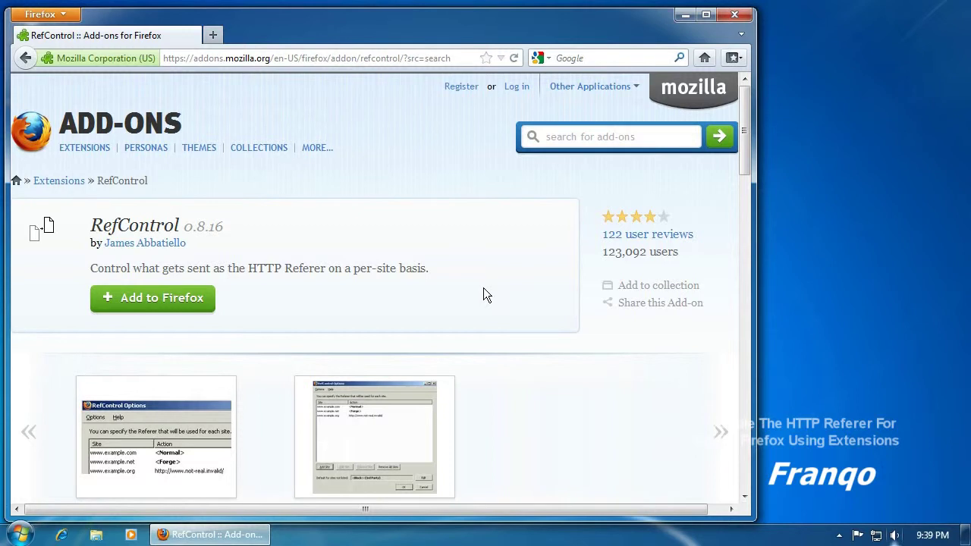
# - Open RefControl's options from the installed extensions and view the form for adding a site, closing it without adding one
pyautogui.click(62, 15)
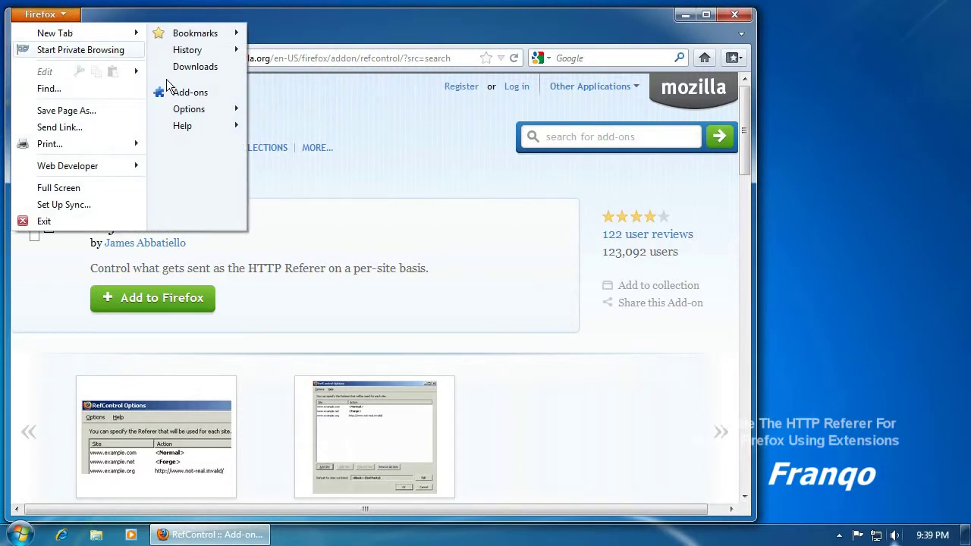
pyautogui.click(189, 95)
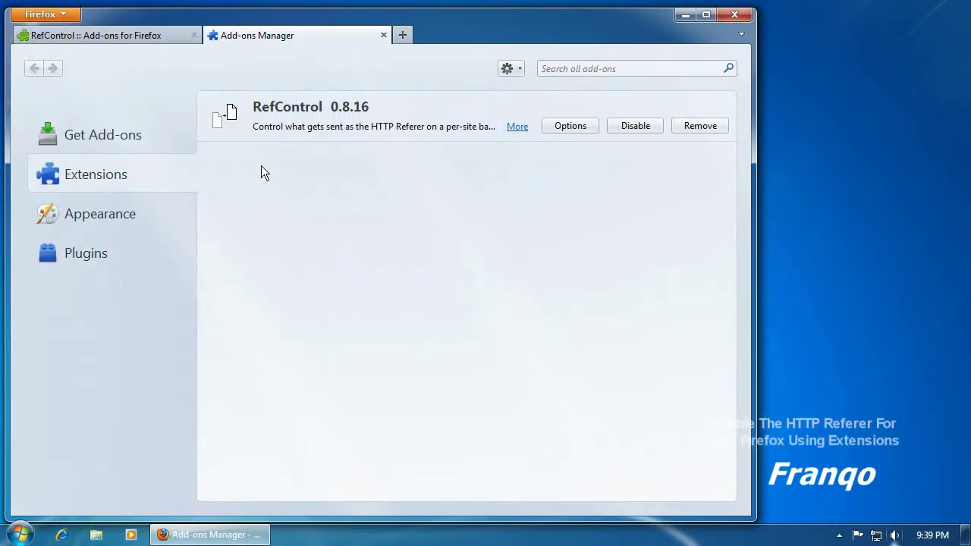
pyautogui.click(561, 127)
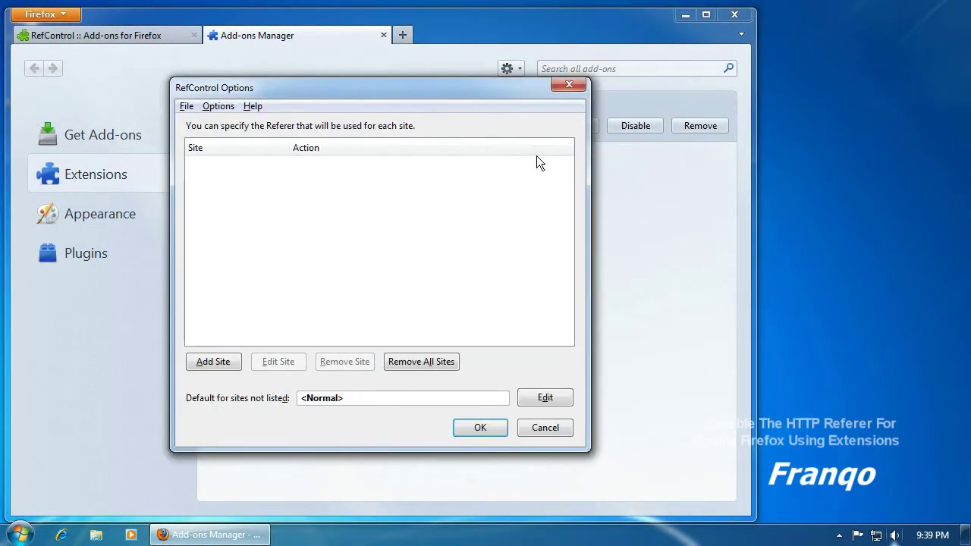
pyautogui.click(218, 361)
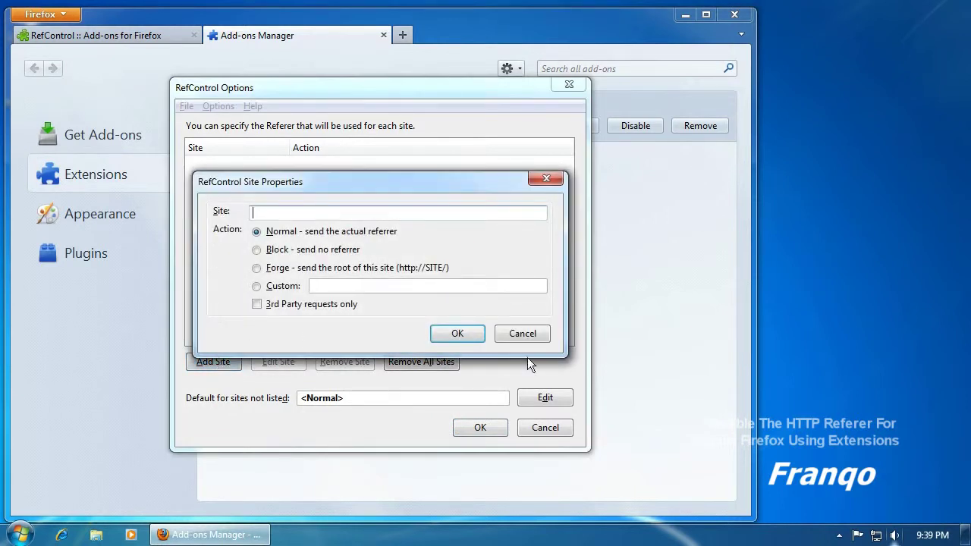
pyautogui.click(523, 334)
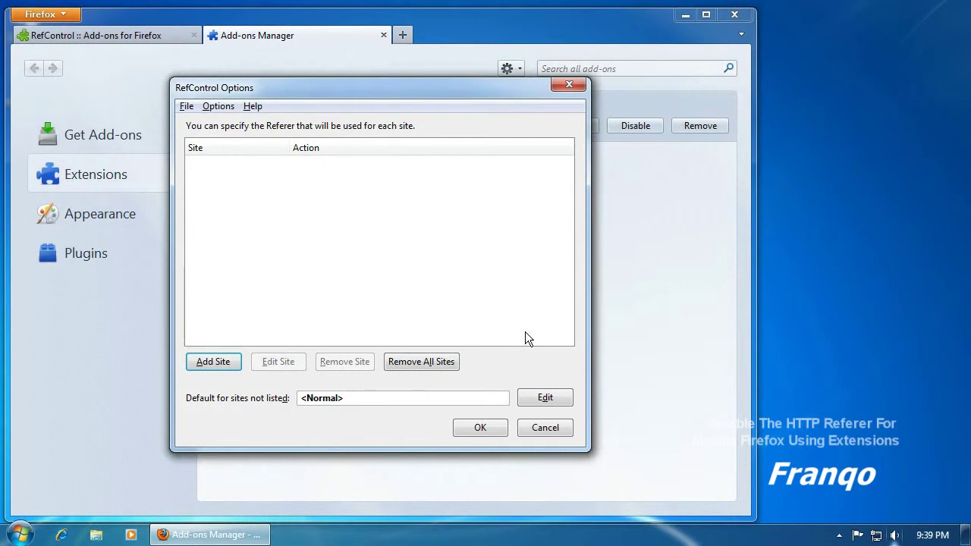
# - Set RefControl's default action for sites not listed to Block - send no referrer, and save the options
pyautogui.click(535, 398)
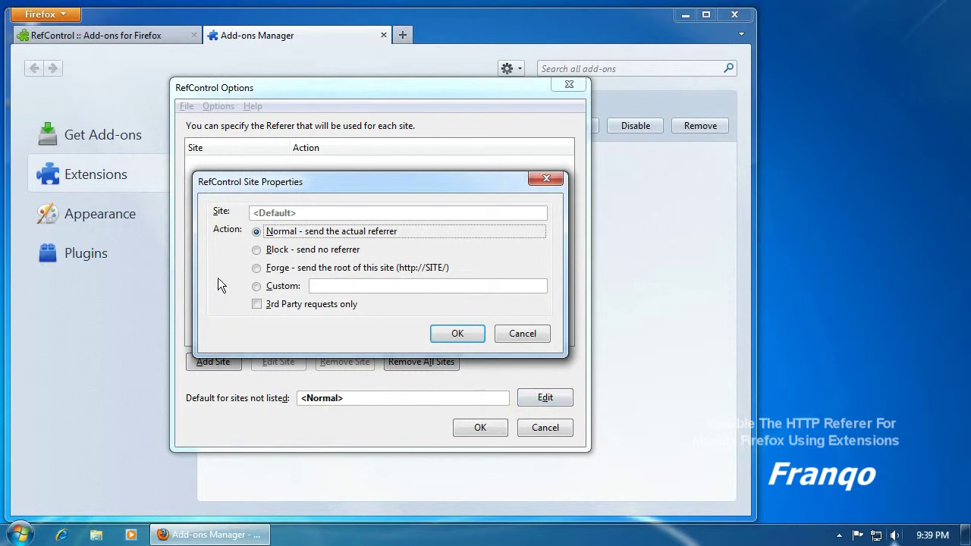
pyautogui.click(257, 251)
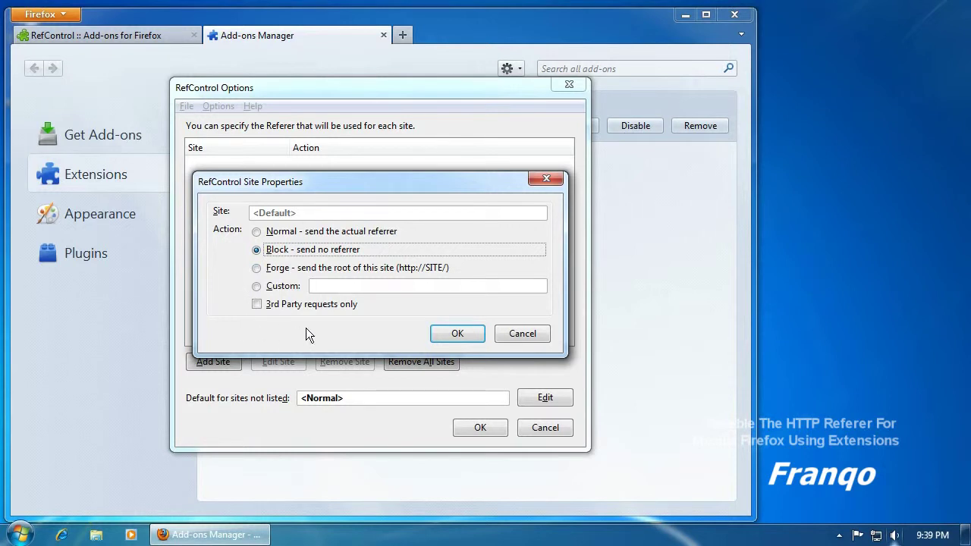
pyautogui.click(455, 334)
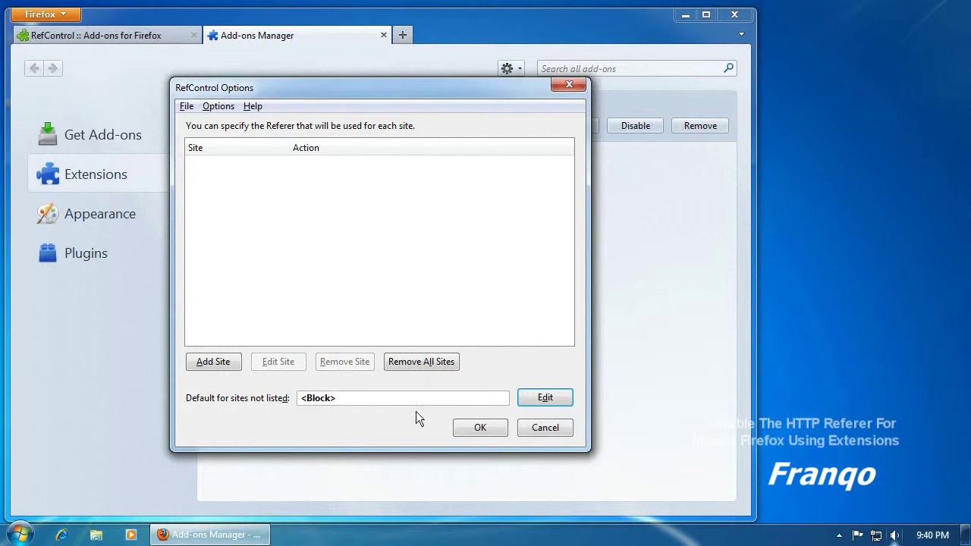
pyautogui.click(473, 430)
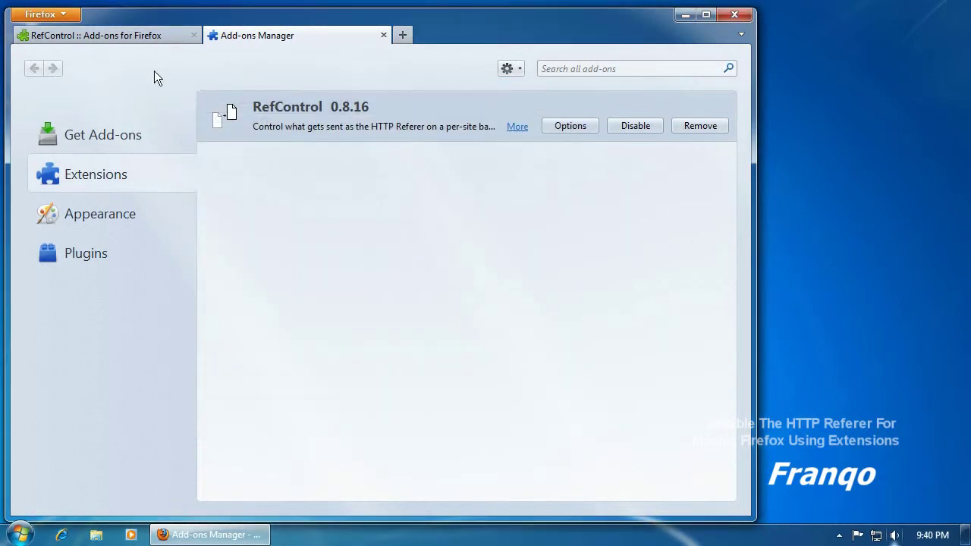
# - Load the intranet test site test.home.local in place of the RefControl add-on page
pyautogui.click(125, 34)
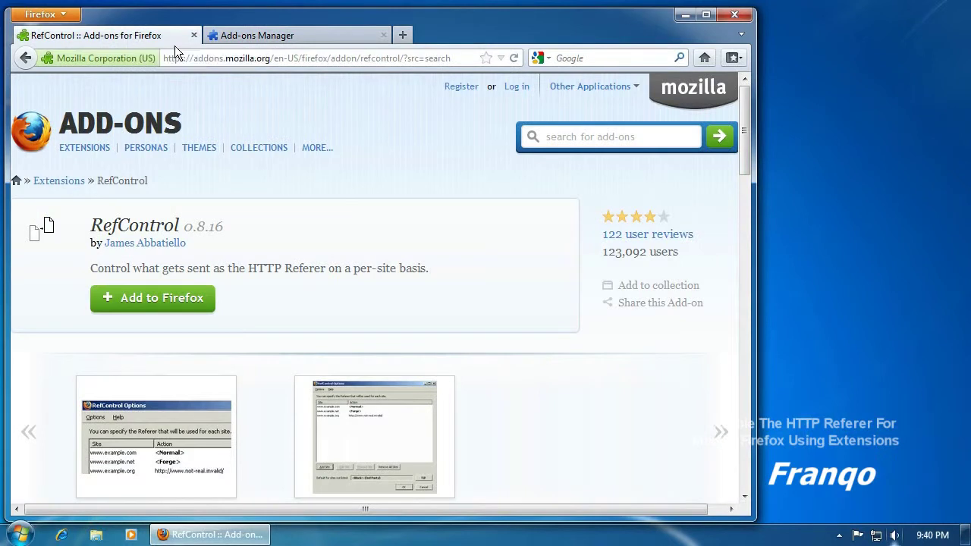
pyautogui.click(427, 61)
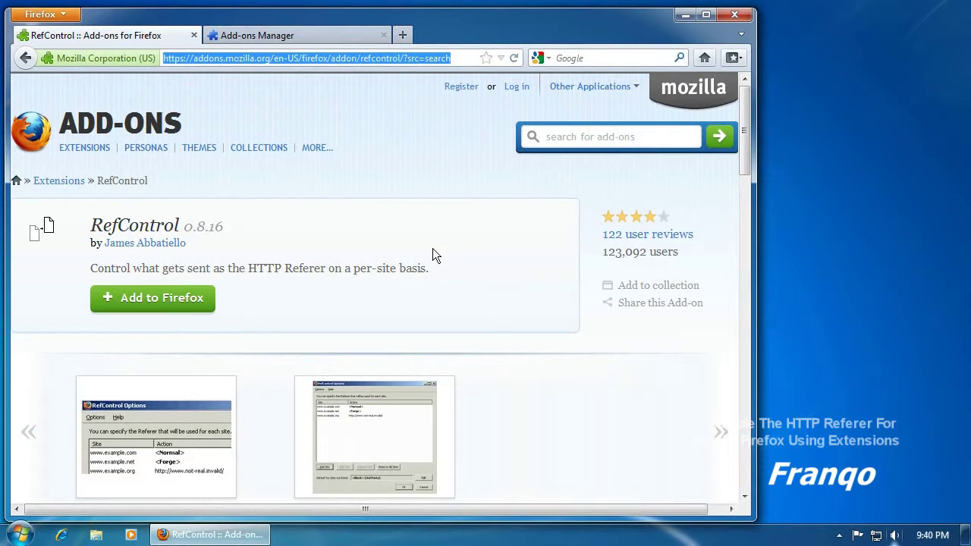
pyautogui.write('test')
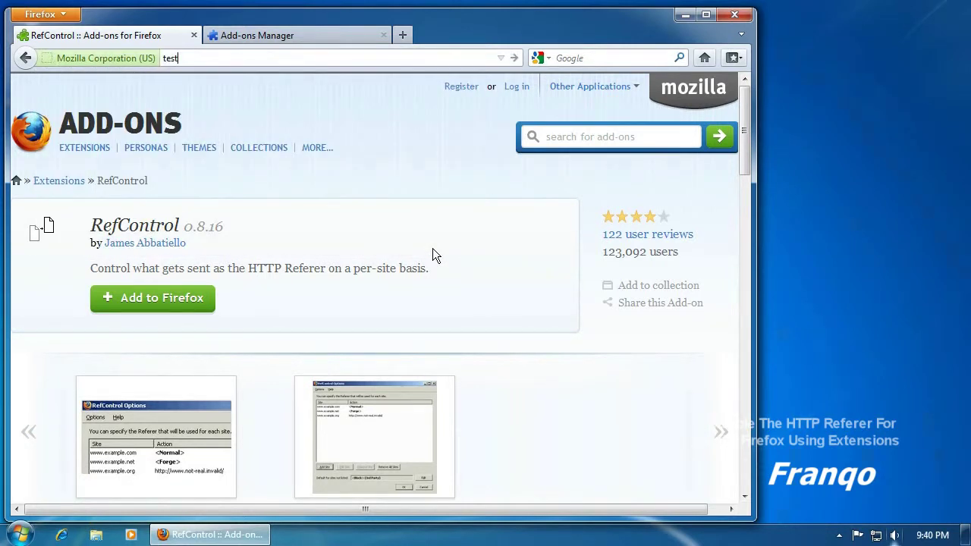
pyautogui.write('.home.local')
pyautogui.press('Return')
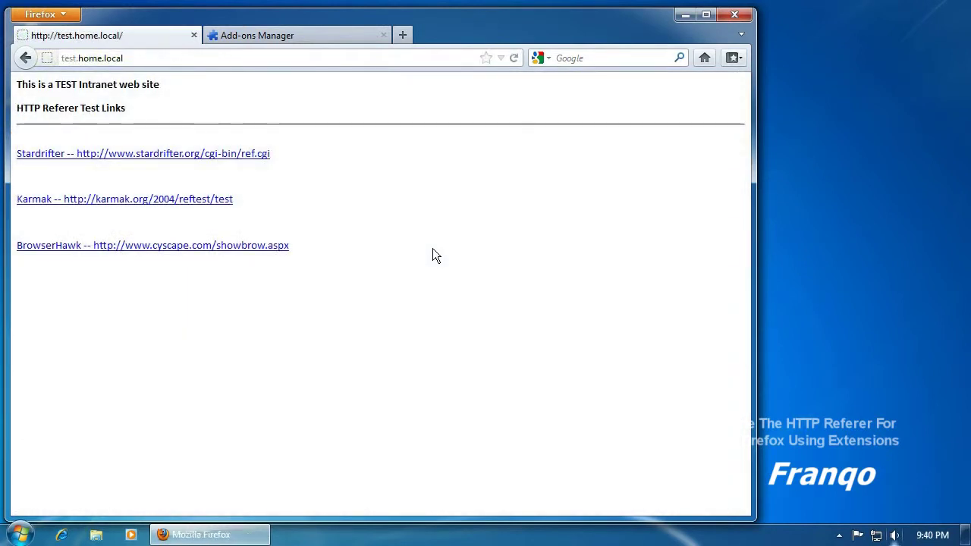
# - Check the referer sent to the Stardrifter and Karmak test links, returning to the intranet page after each
pyautogui.click(253, 153)
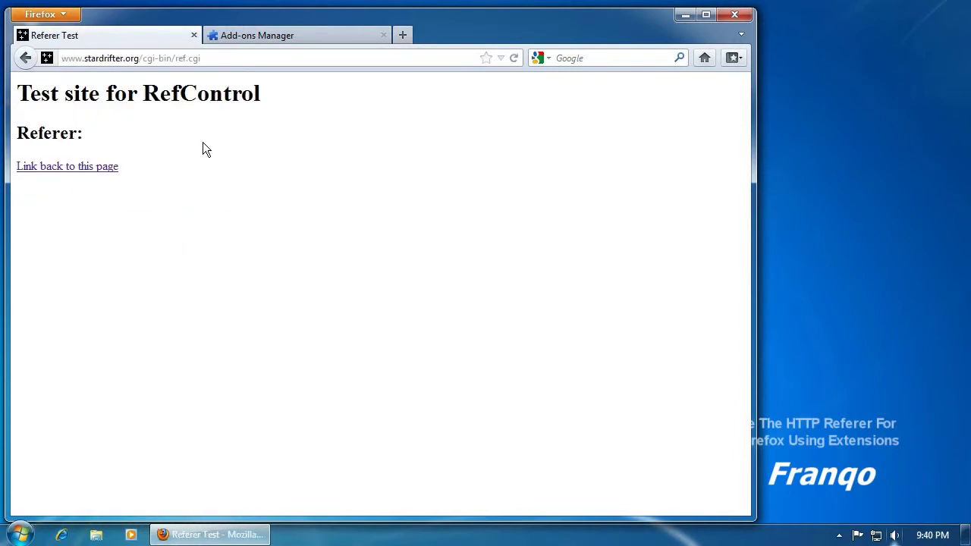
pyautogui.click(25, 58)
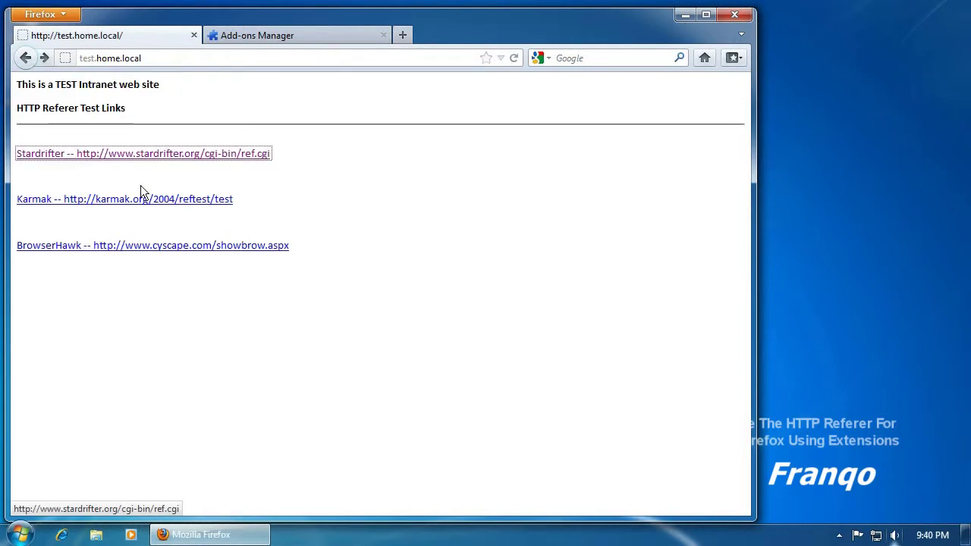
pyautogui.click(154, 201)
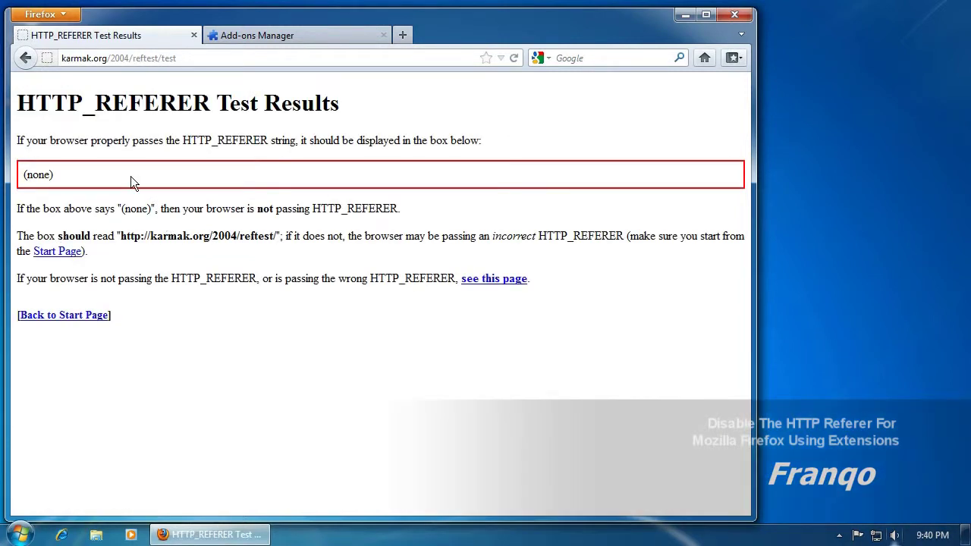
pyautogui.click(25, 61)
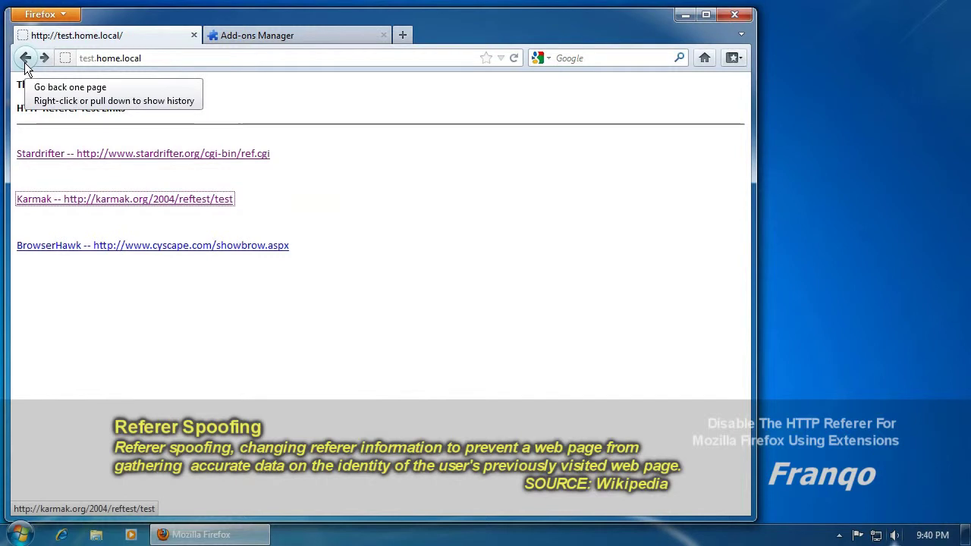
pyautogui.click(224, 37)
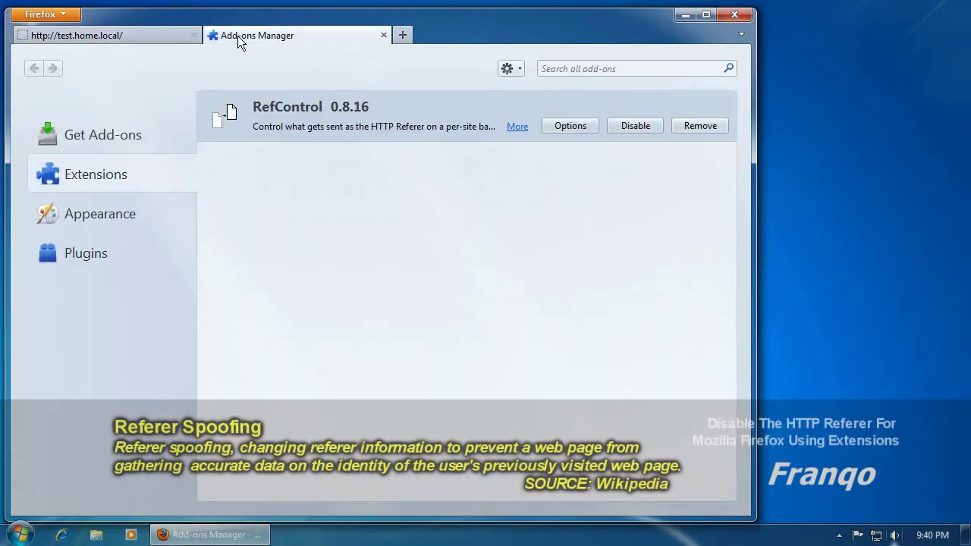
pyautogui.click(565, 125)
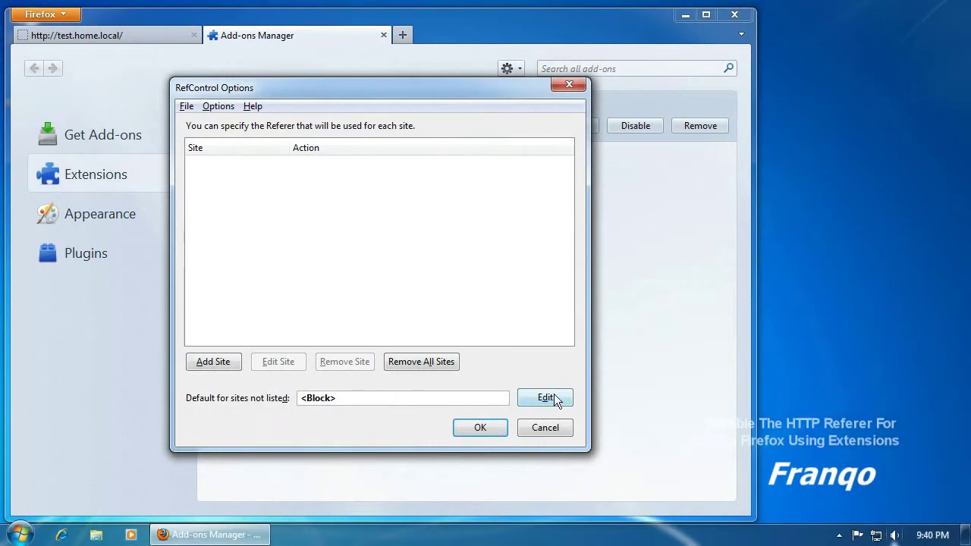
pyautogui.click(553, 396)
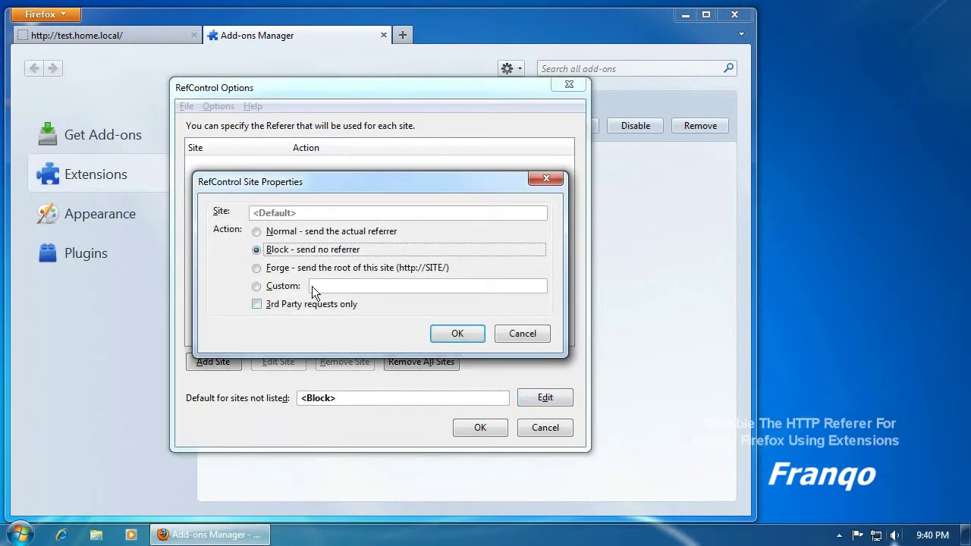
pyautogui.click(318, 287)
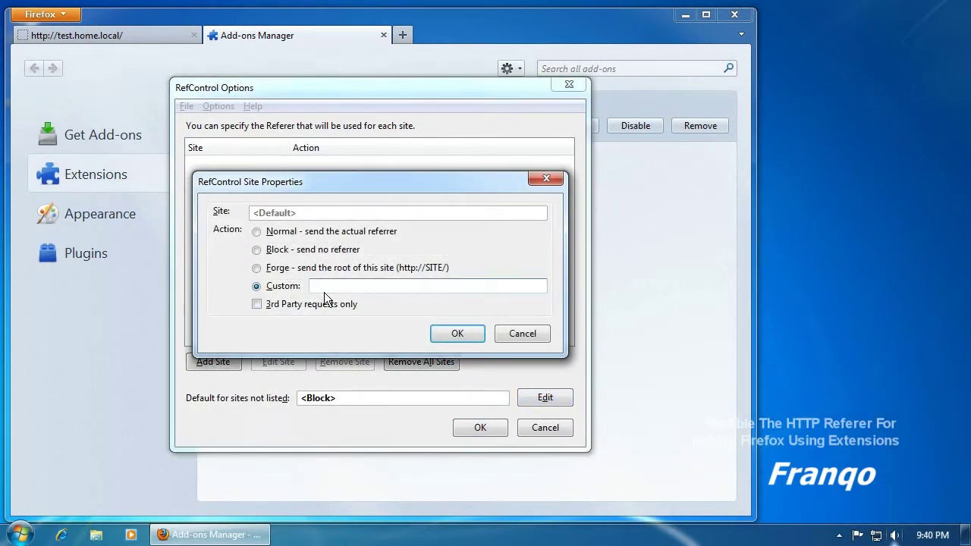
pyautogui.write('http://www.youtube.com')
pyautogui.click(454, 335)
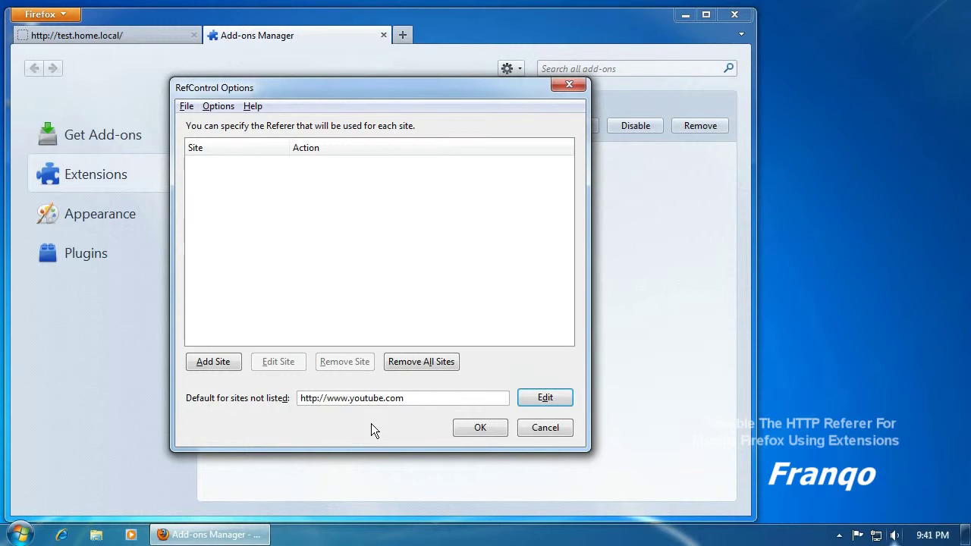
pyautogui.click(478, 427)
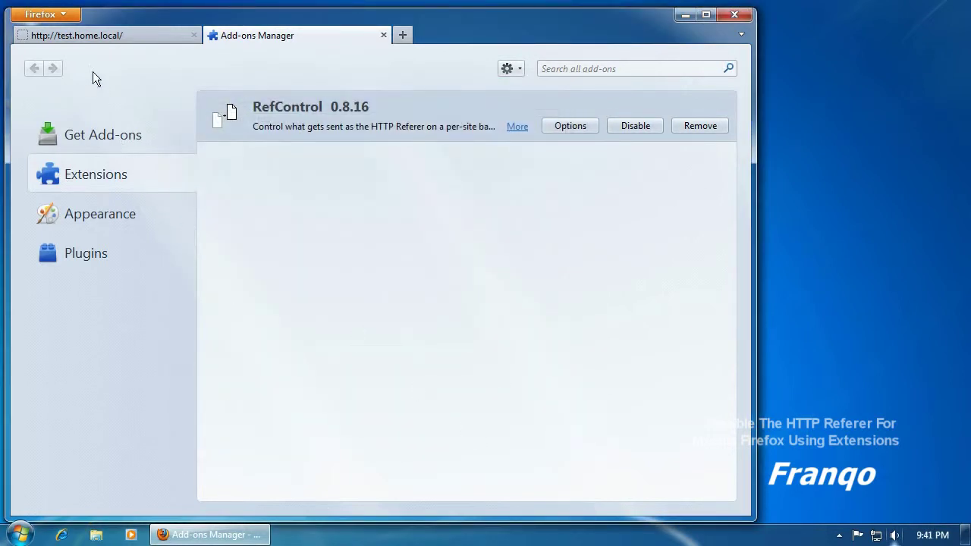
# - Go back to the intranet test page and recheck the Stardrifter and Karmak links with the custom referrer active
pyautogui.click(71, 34)
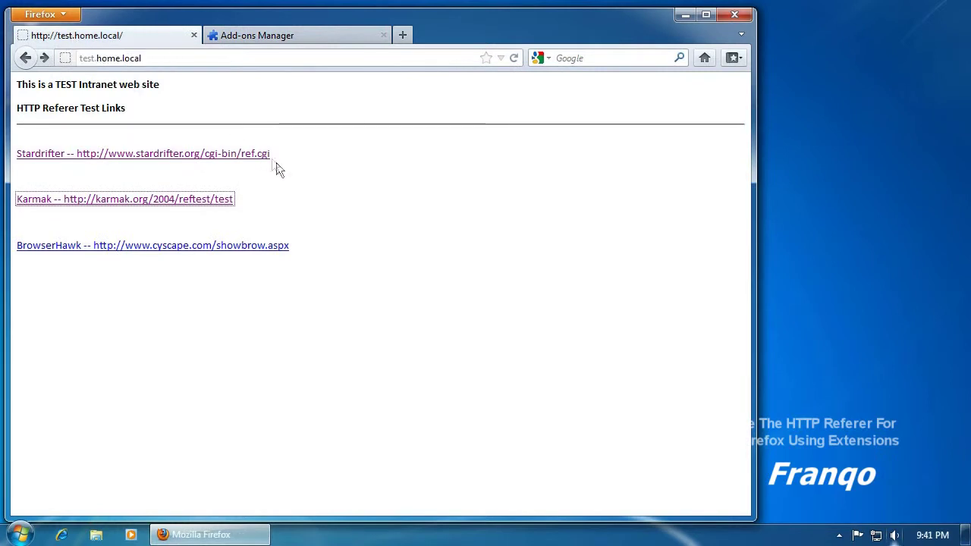
pyautogui.click(205, 154)
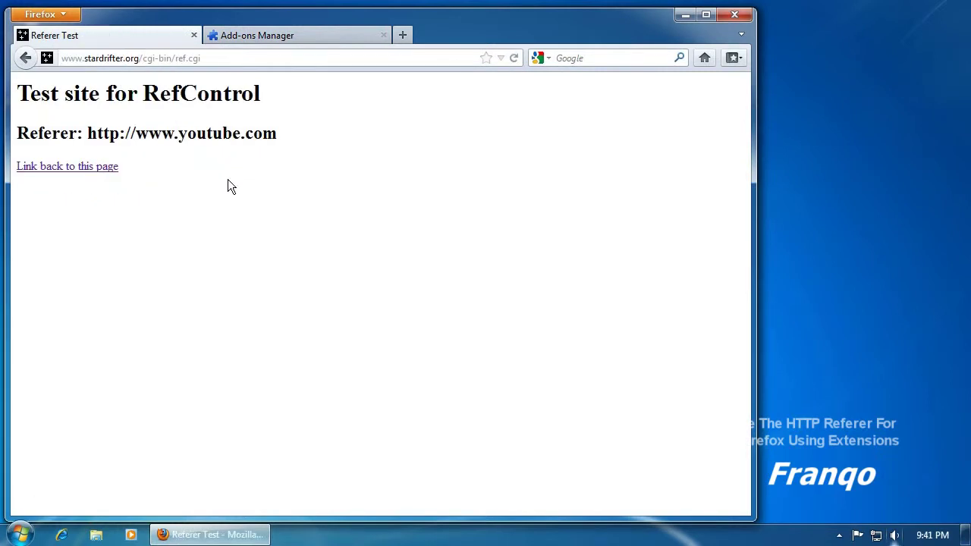
pyautogui.click(24, 59)
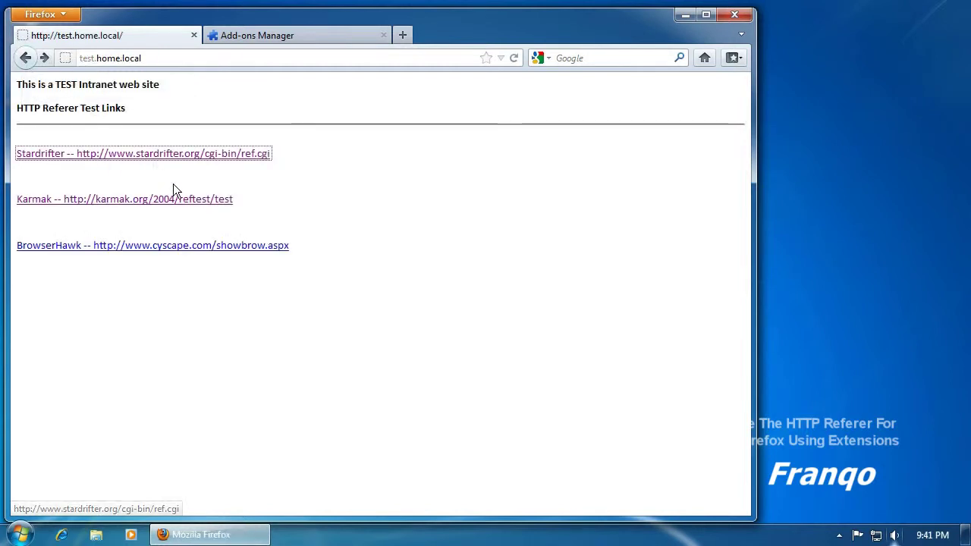
pyautogui.click(185, 198)
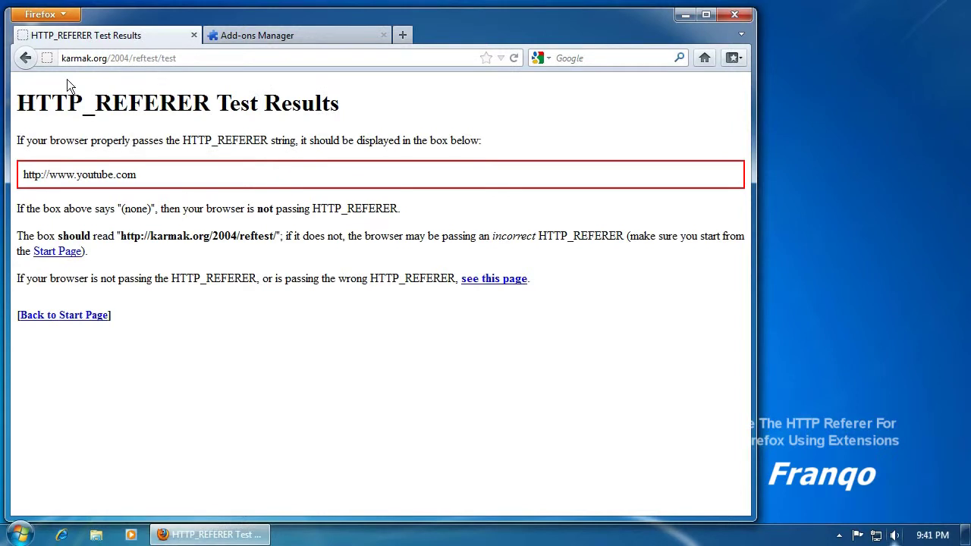
pyautogui.click(27, 60)
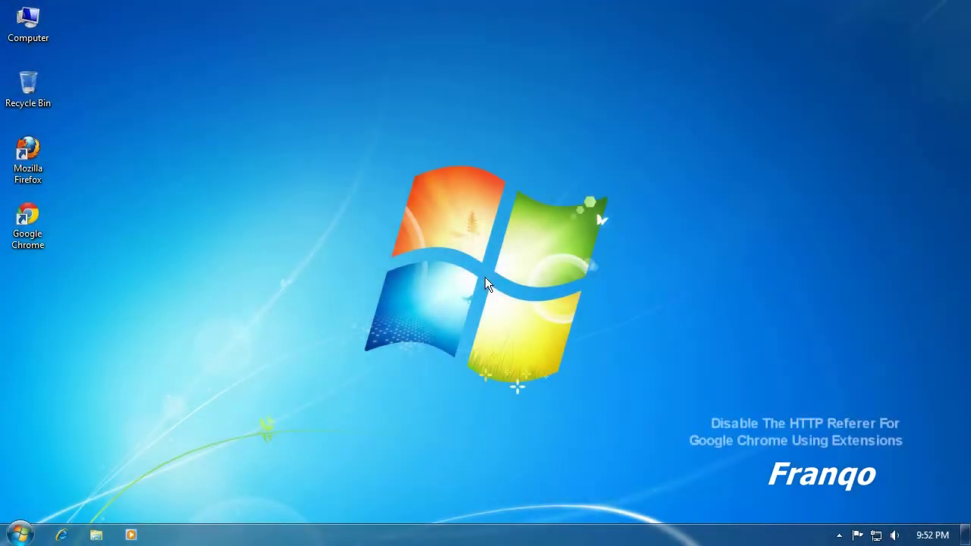
# - Launch Google Chrome, search Google for "chrome extensions", and open the Chrome Web Store's Extensions result
pyautogui.doubleClick(28, 221)
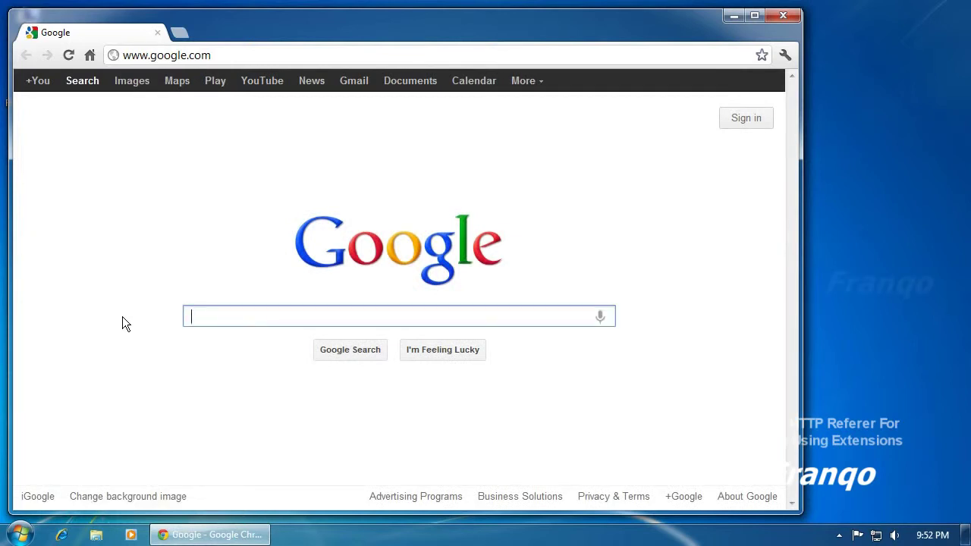
pyautogui.write('chrome extensions')
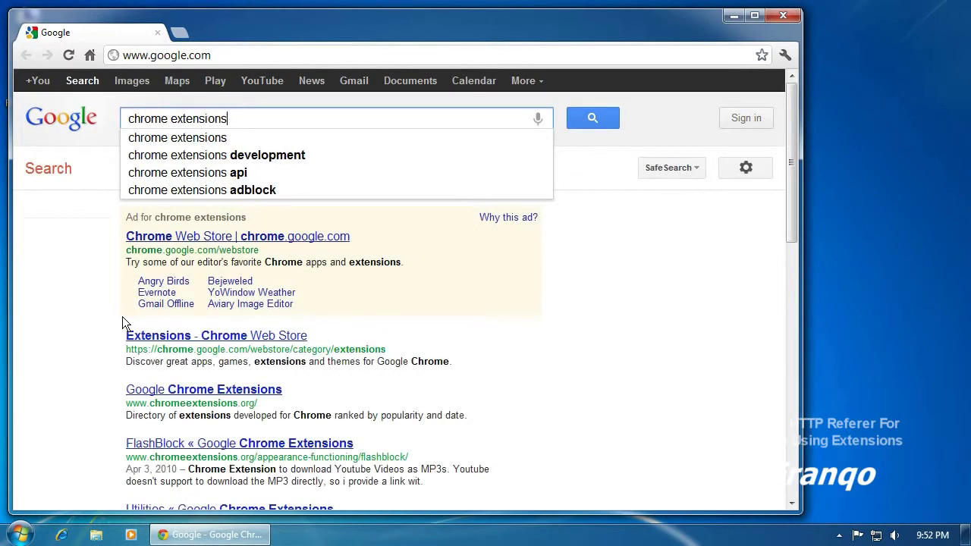
pyautogui.press('Return')
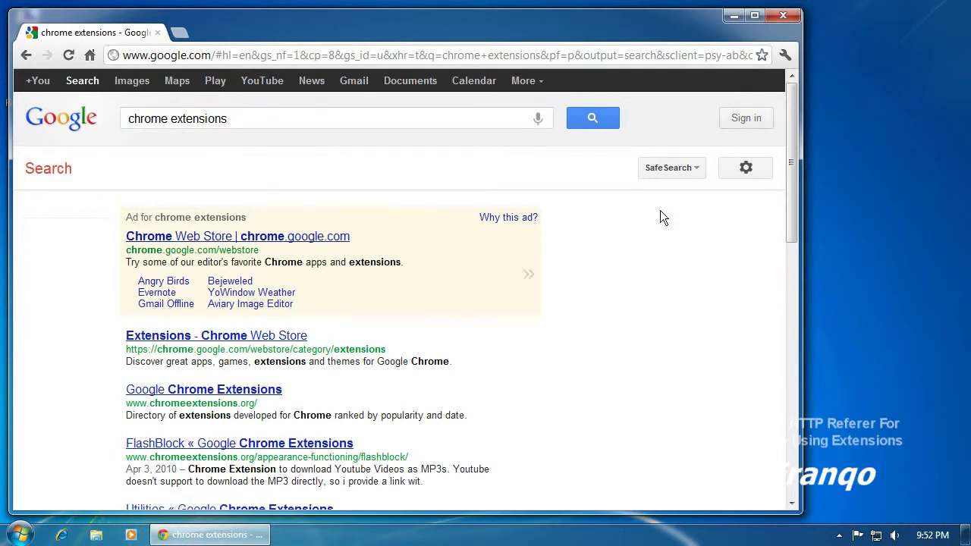
pyautogui.moveTo(789, 152); pyautogui.dragTo(785, 237)
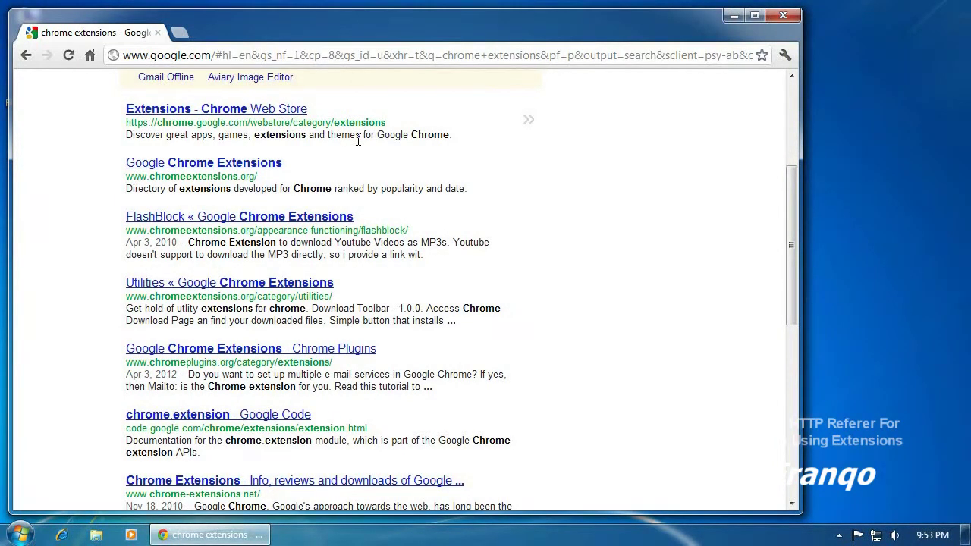
pyautogui.click(312, 110)
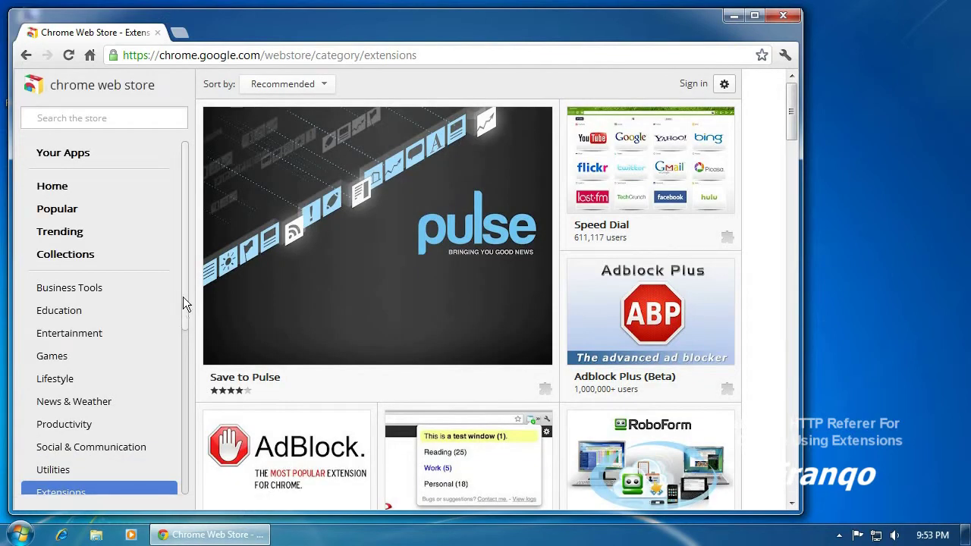
# - Search the Chrome Web Store for "referer"
pyautogui.click(103, 119)
pyautogui.write('r')
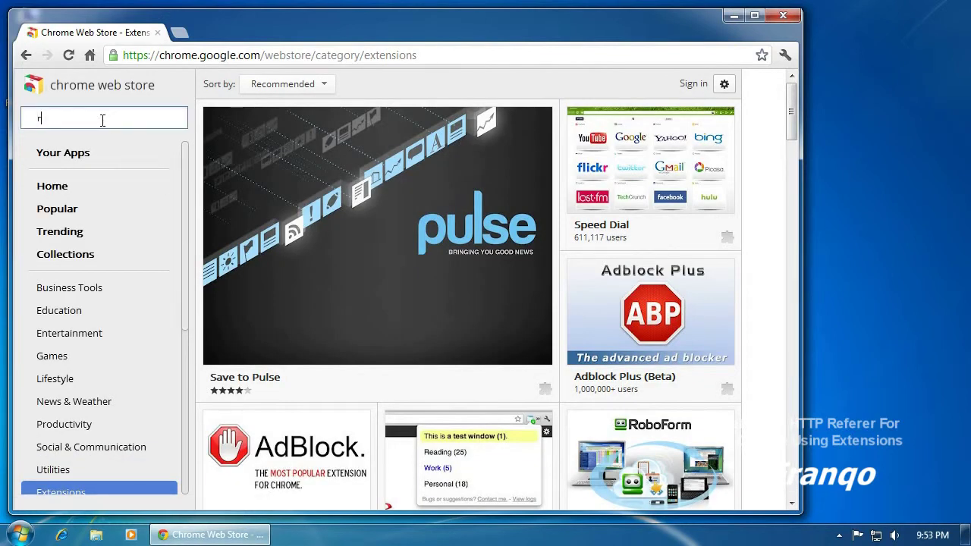
pyautogui.write('eferer')
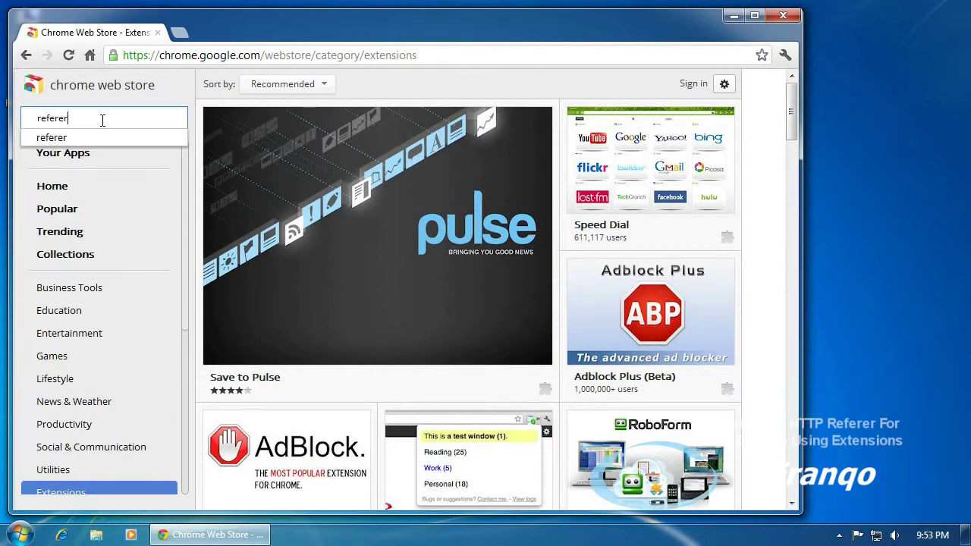
pyautogui.press('Return')
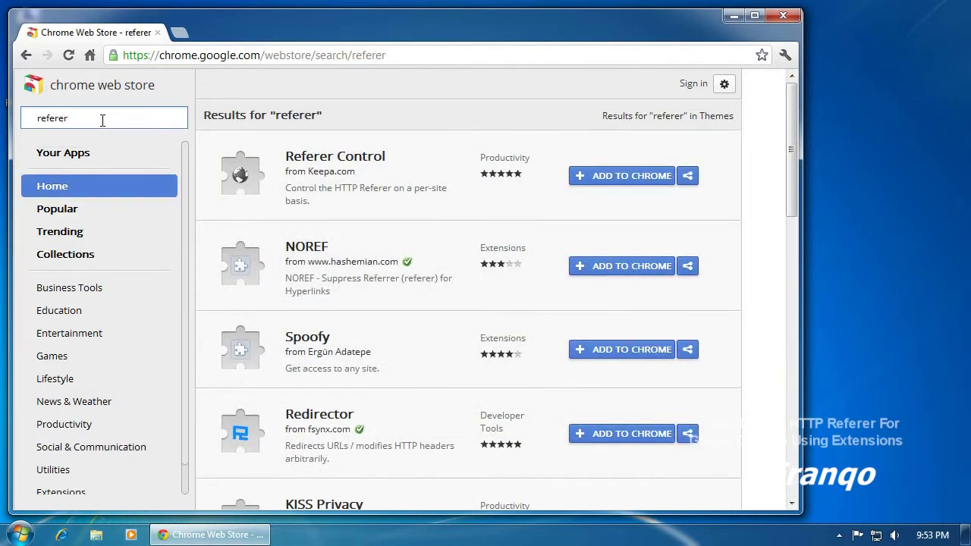
# - Open the Referer Control extension's page and add the extension to Chrome, confirming its access permissions
pyautogui.click(337, 166)
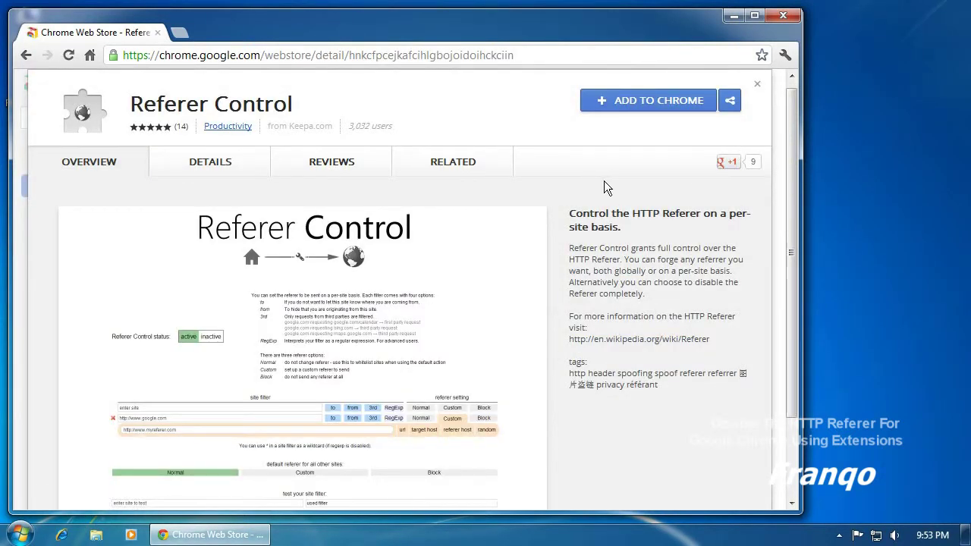
pyautogui.click(648, 104)
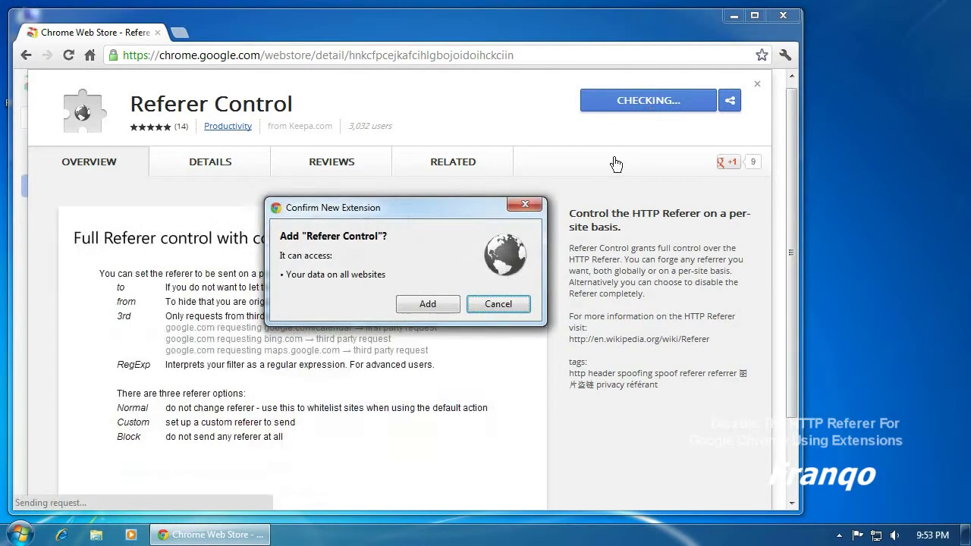
pyautogui.click(429, 304)
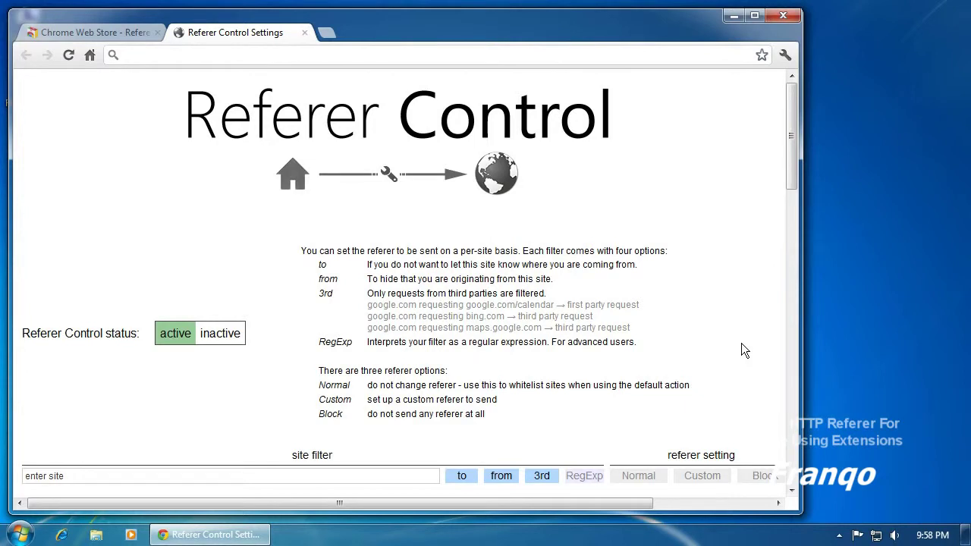
# - Set Referer Control's default referer for all other sites to Block and close its settings page
pyautogui.moveTo(793, 171); pyautogui.dragTo(794, 279)
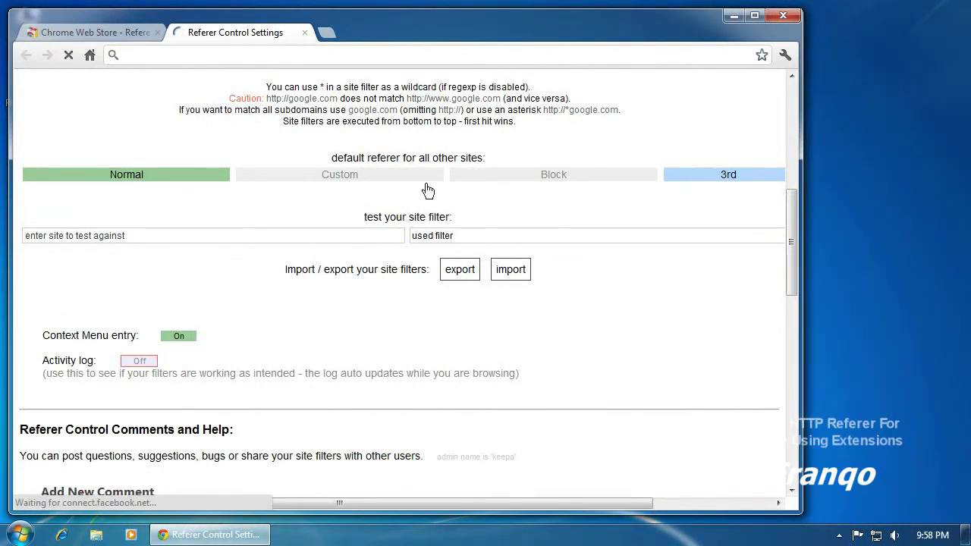
pyautogui.click(510, 180)
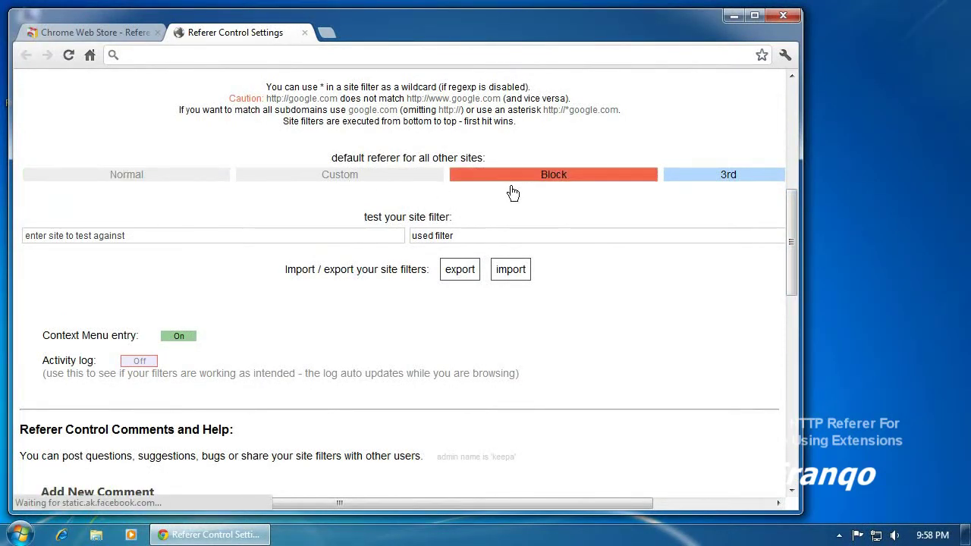
pyautogui.click(304, 33)
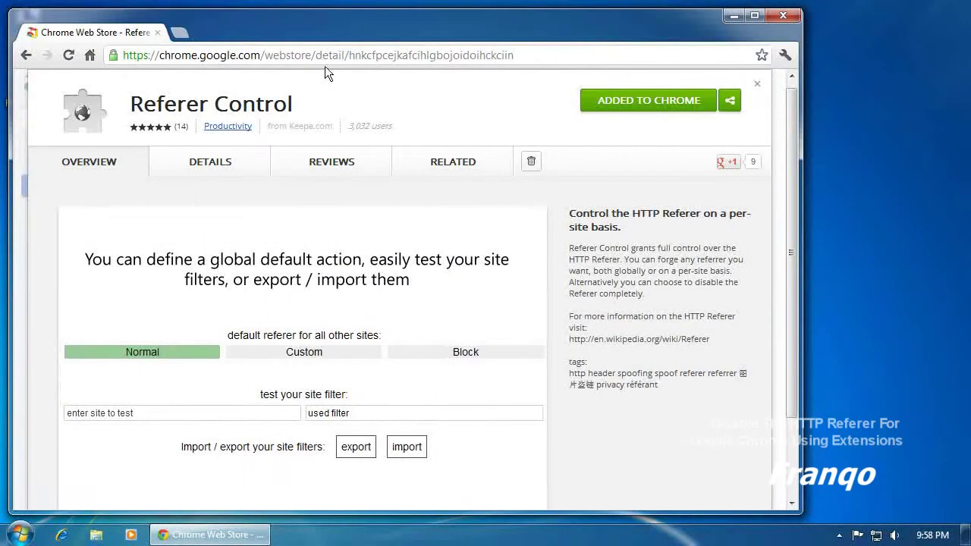
# - Load test.home.local and check the referer through its Stardrifter and Karmak test links, returning to the links page after each
pyautogui.click(326, 60)
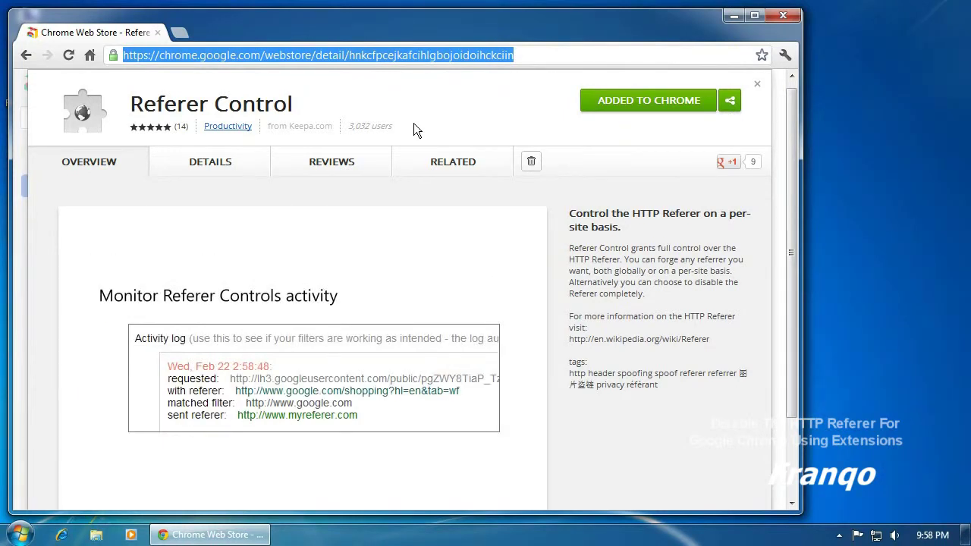
pyautogui.write('test')
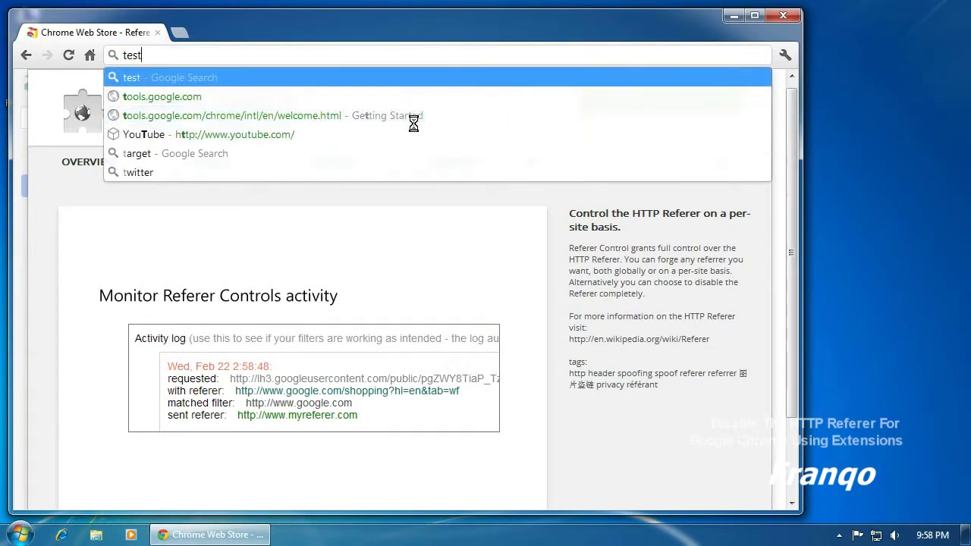
pyautogui.write('.home.local')
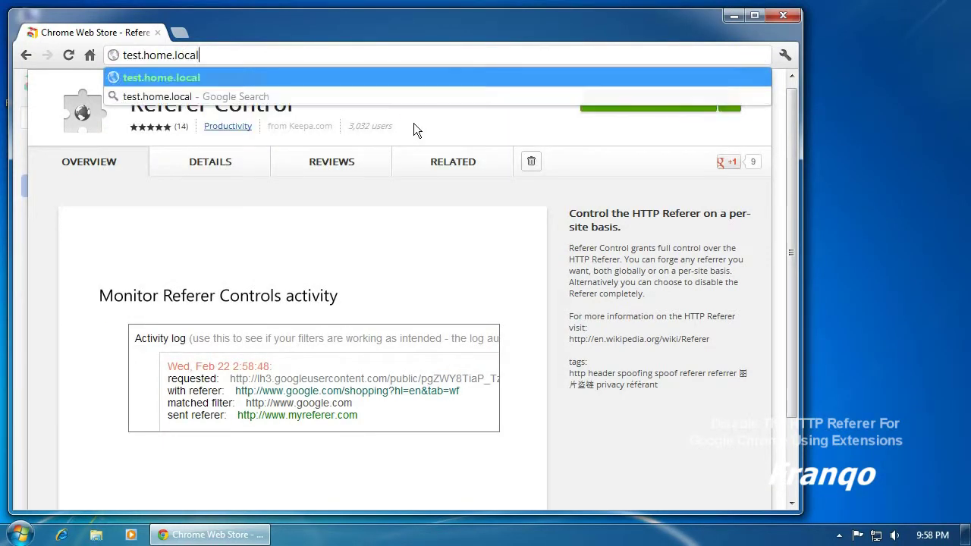
pyautogui.press('Return')
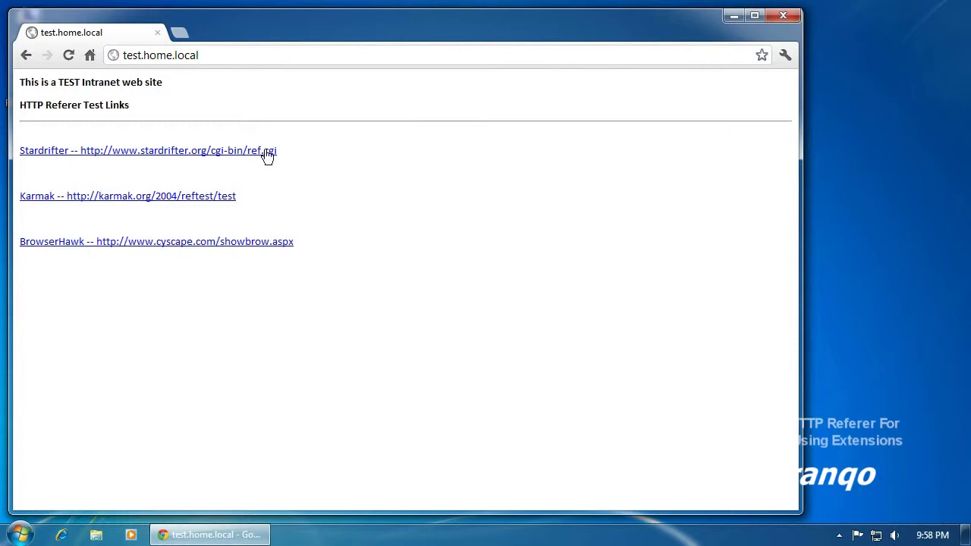
pyautogui.click(266, 152)
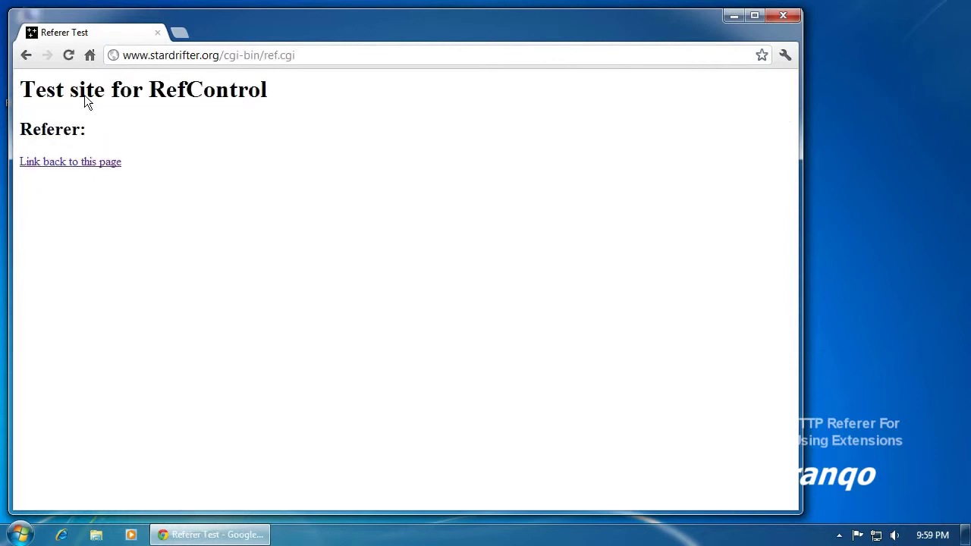
pyautogui.click(25, 55)
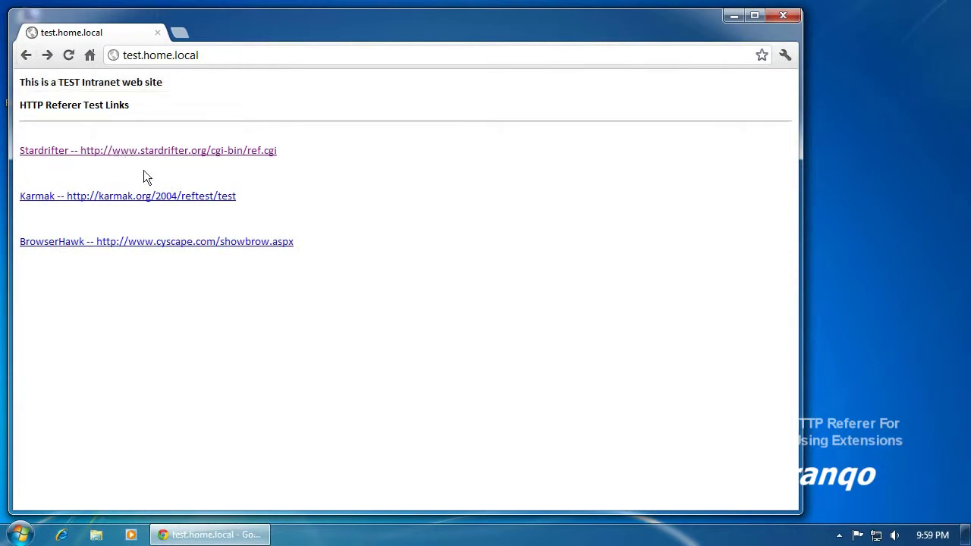
pyautogui.click(178, 197)
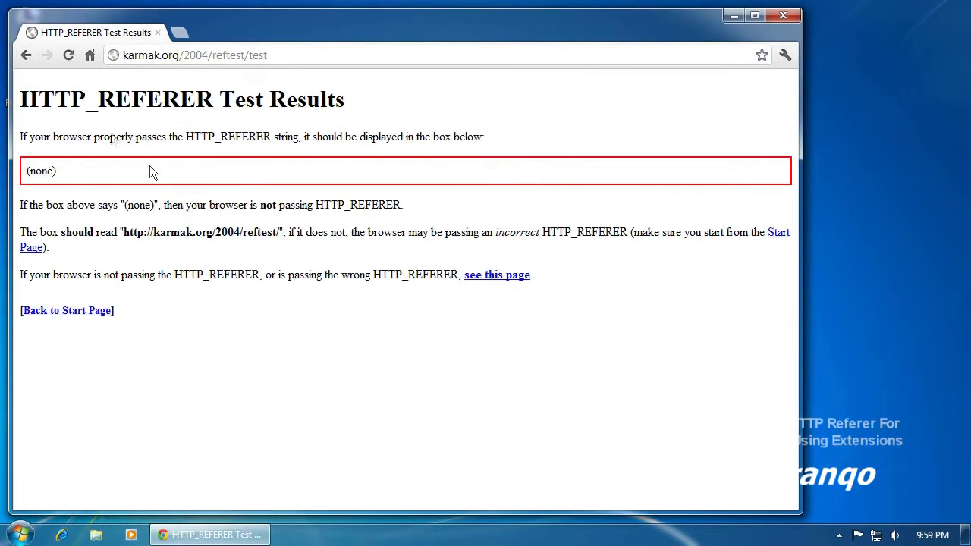
pyautogui.click(27, 58)
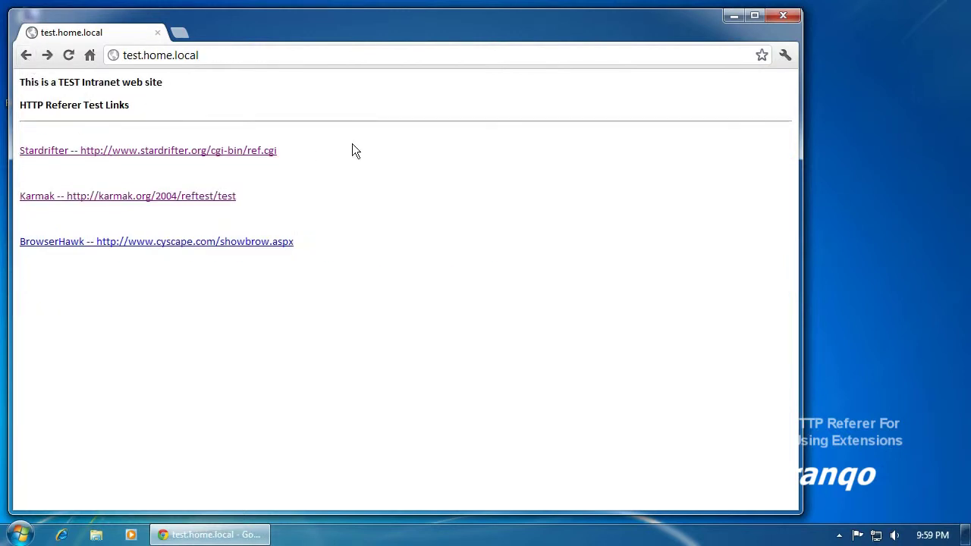
# - Set Referer Control's default referer for all other sites to Normal in the extension's options, and close the options and extensions pages
pyautogui.click(784, 56)
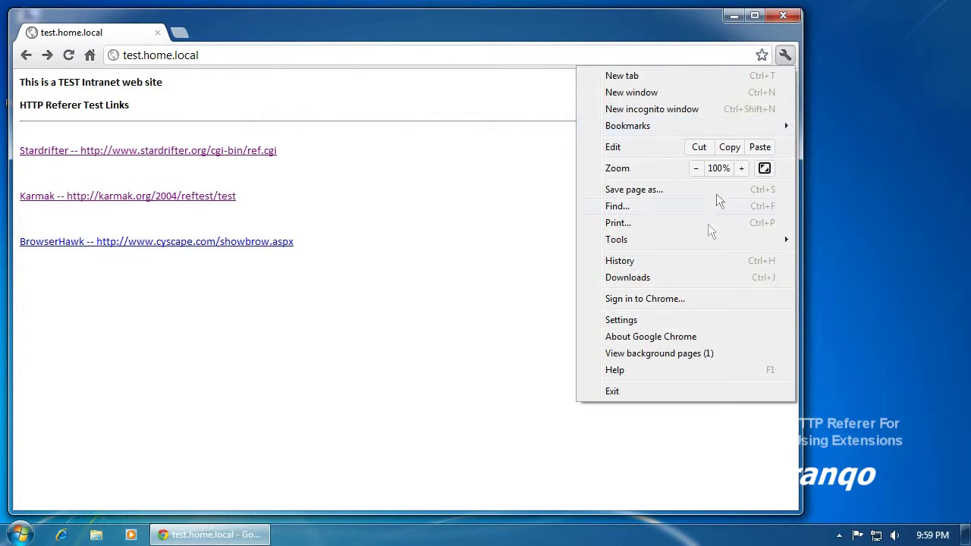
pyautogui.moveTo(705, 243)
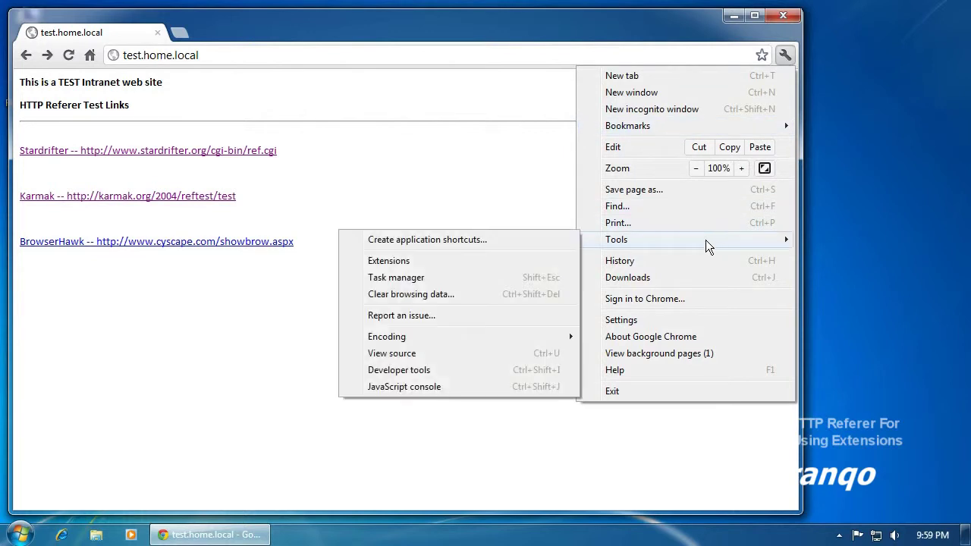
pyautogui.click(481, 261)
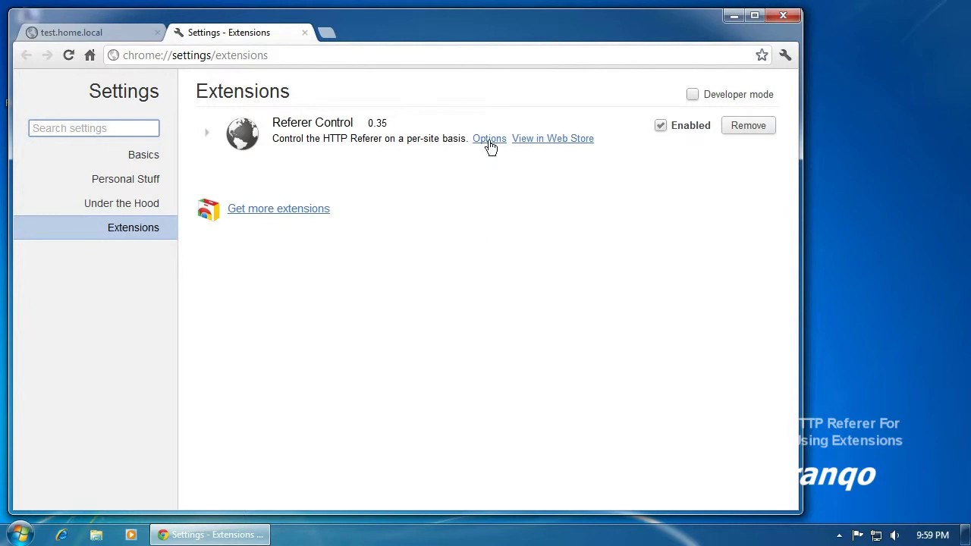
pyautogui.click(490, 143)
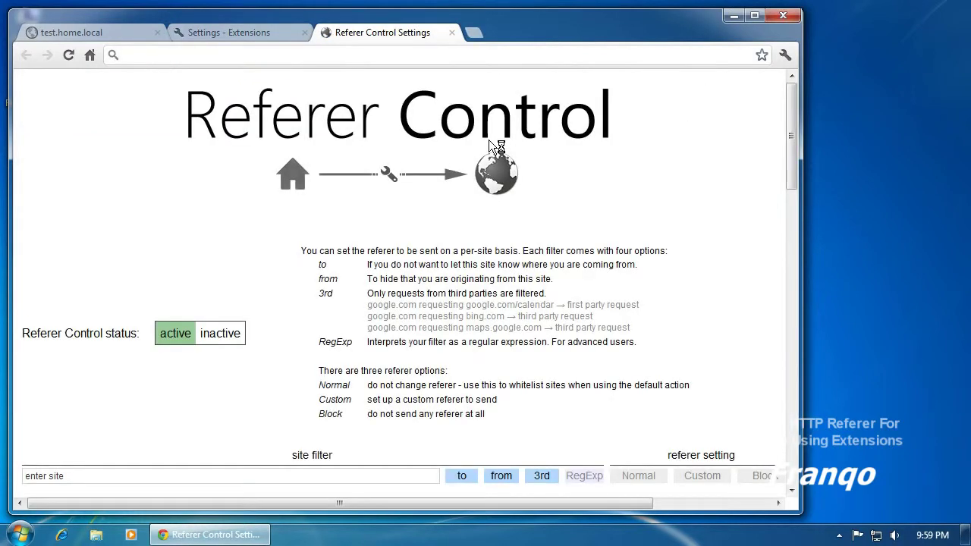
pyautogui.moveTo(789, 133); pyautogui.dragTo(774, 247)
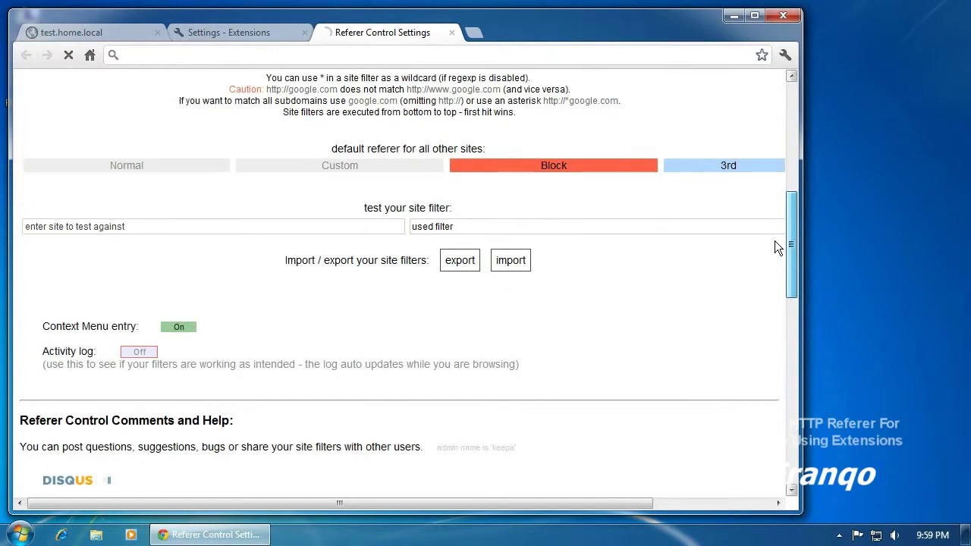
pyautogui.click(132, 173)
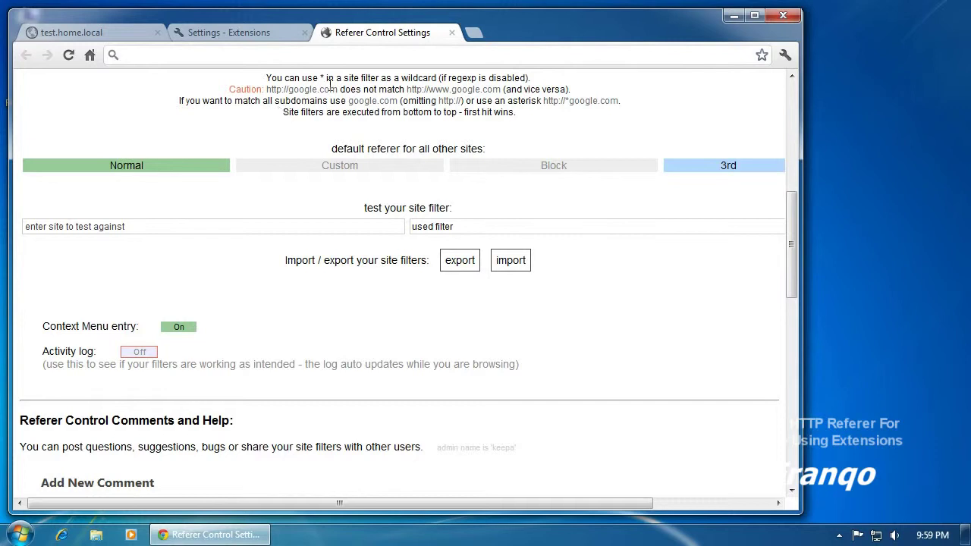
pyautogui.click(452, 33)
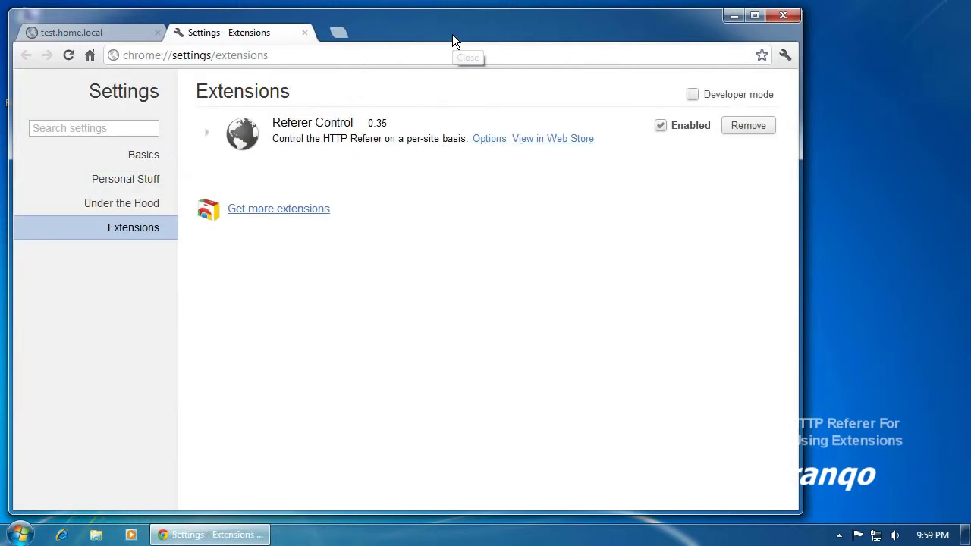
pyautogui.click(303, 33)
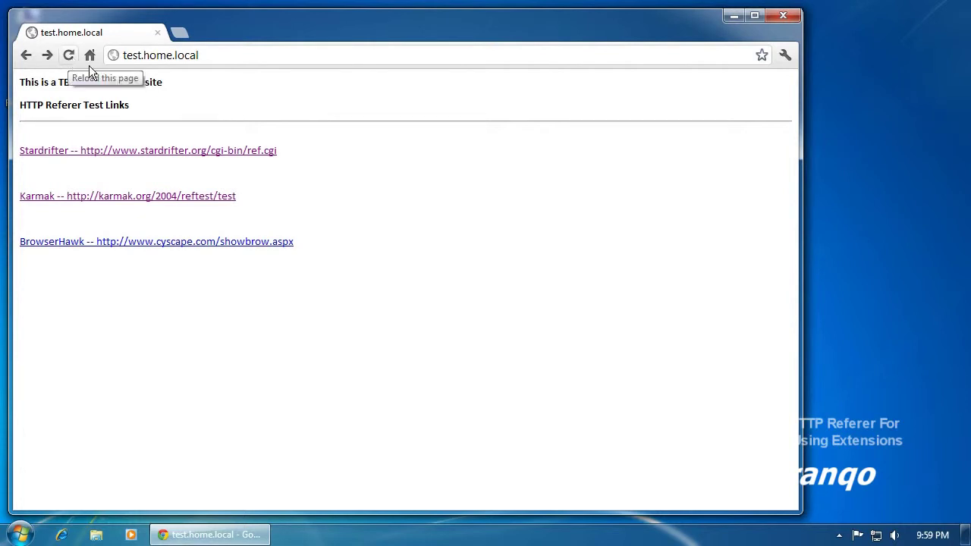
# - Recheck the referer with the Stardrifter and Karmak test links, return to the links page and close the browser
pyautogui.click(259, 151)
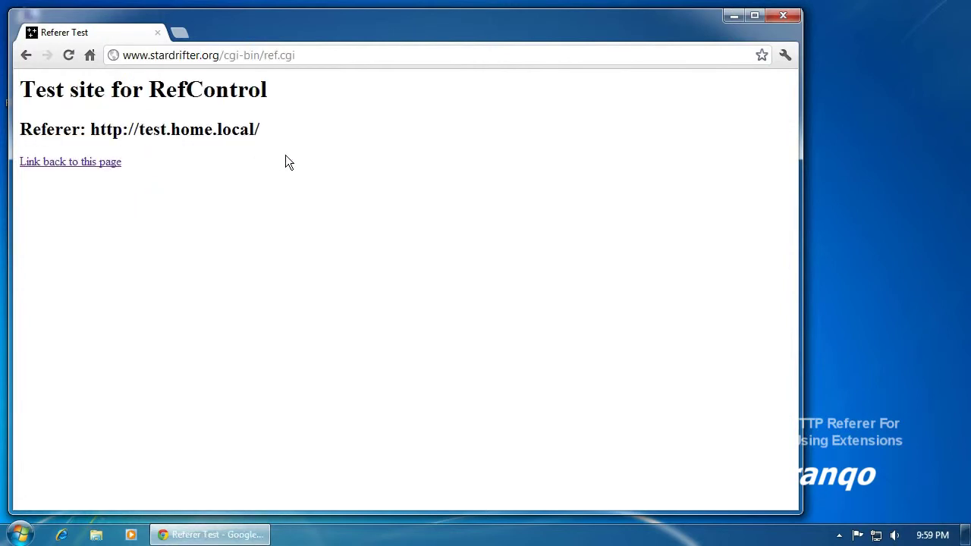
pyautogui.click(27, 57)
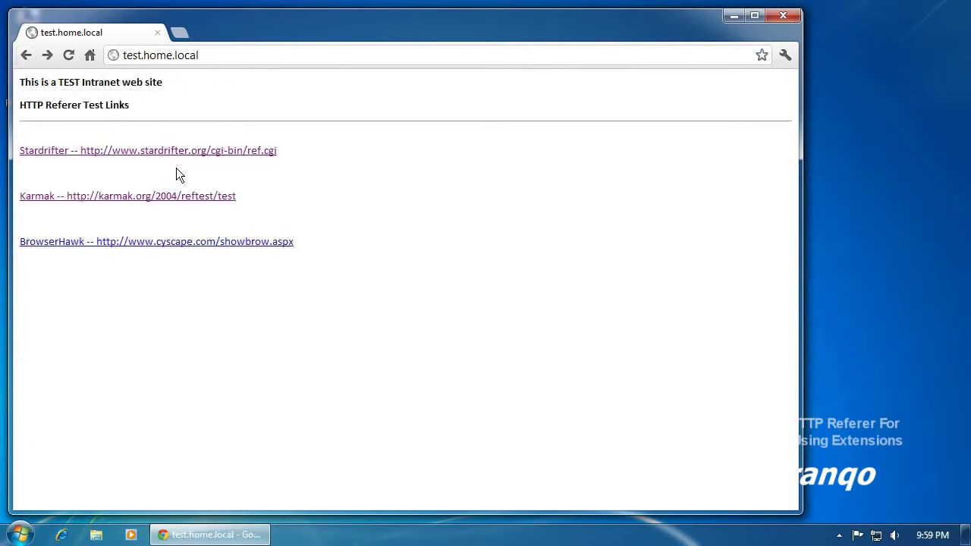
pyautogui.click(198, 203)
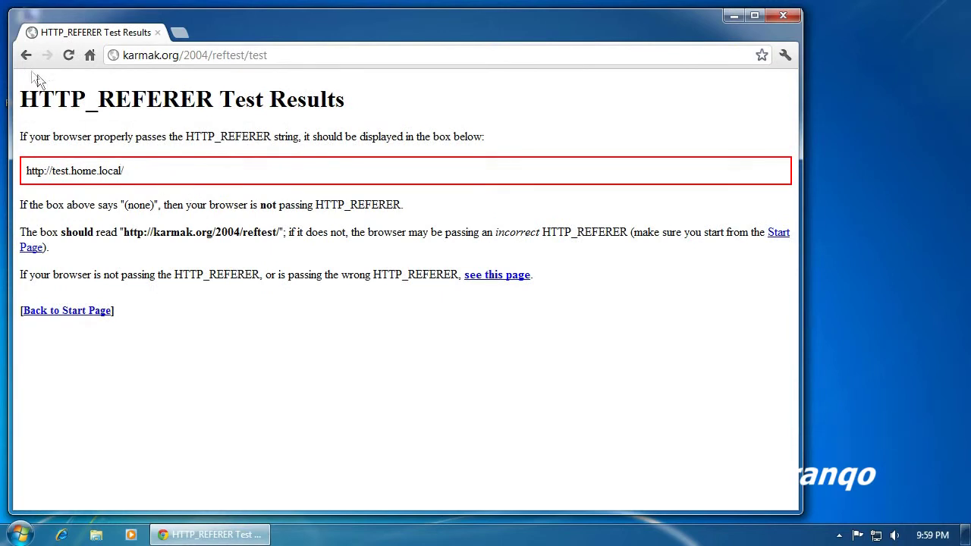
pyautogui.click(25, 56)
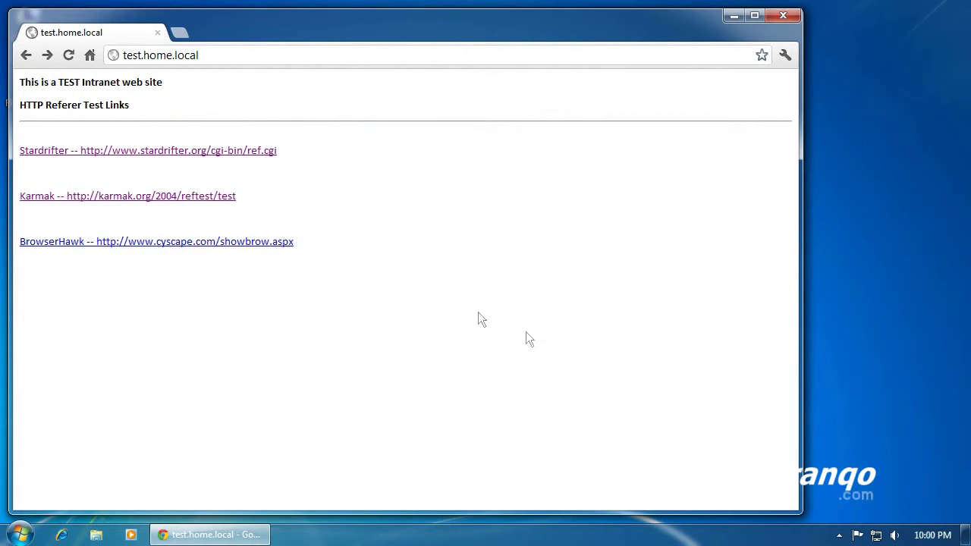
pyautogui.click(793, 21)
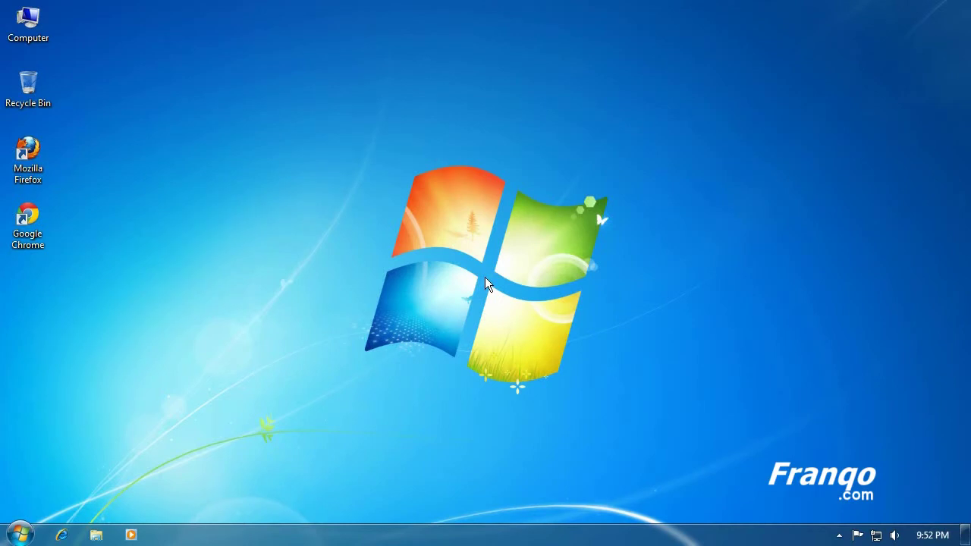